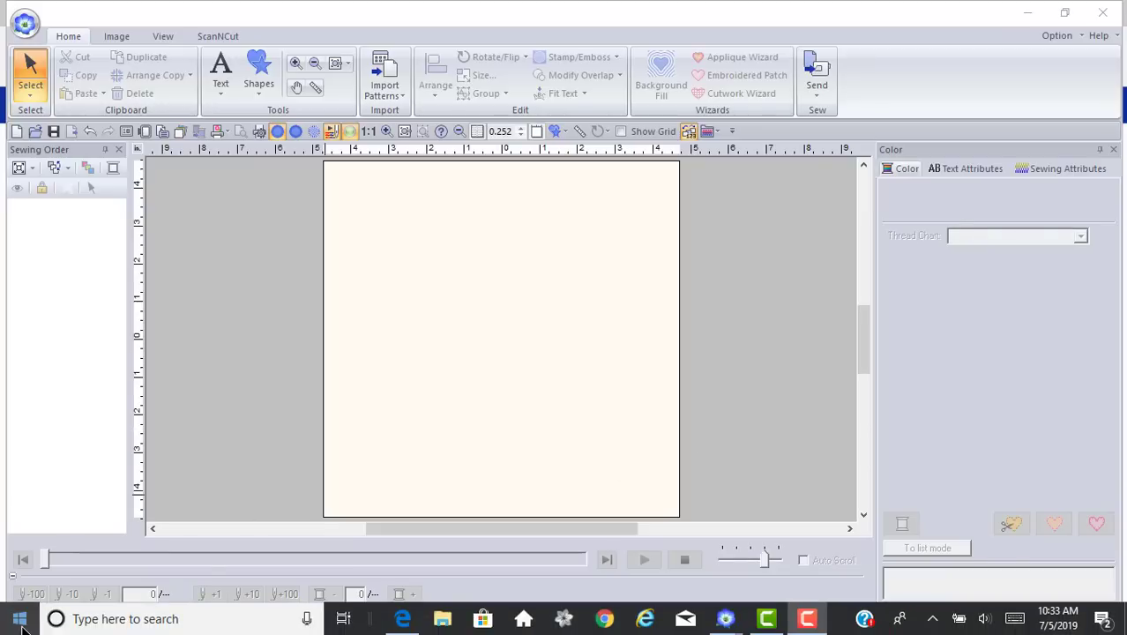
Look through the applications and manuals installed in the PE-DESIGN 11 program group of Windows
click(19, 619)
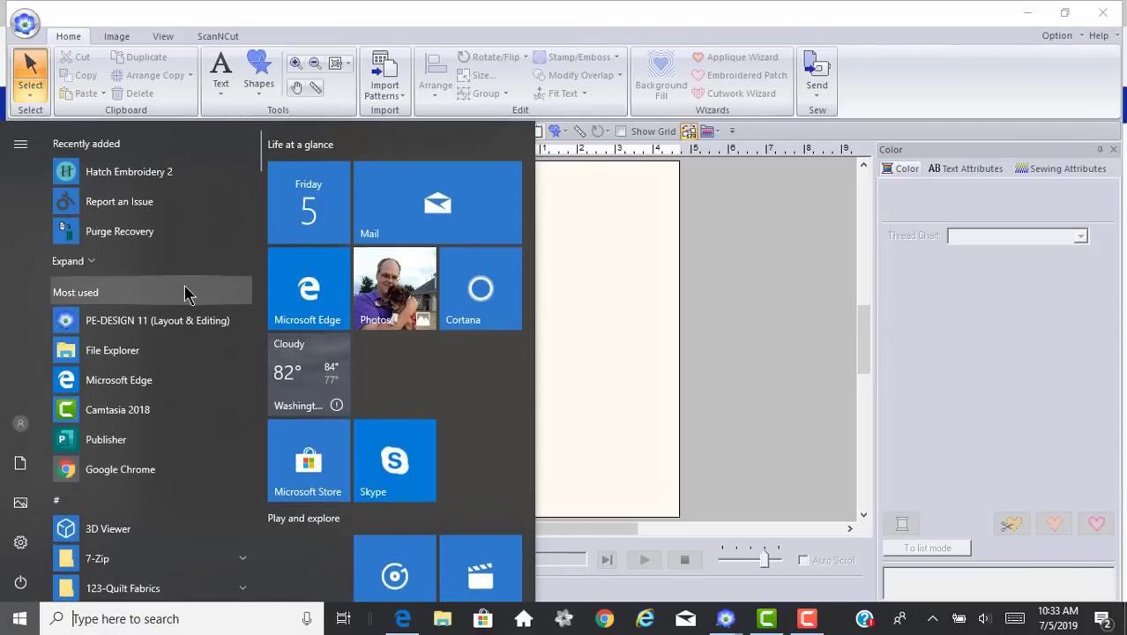
scroll(186, 295, down, 7)
scroll(186, 296, down, 15)
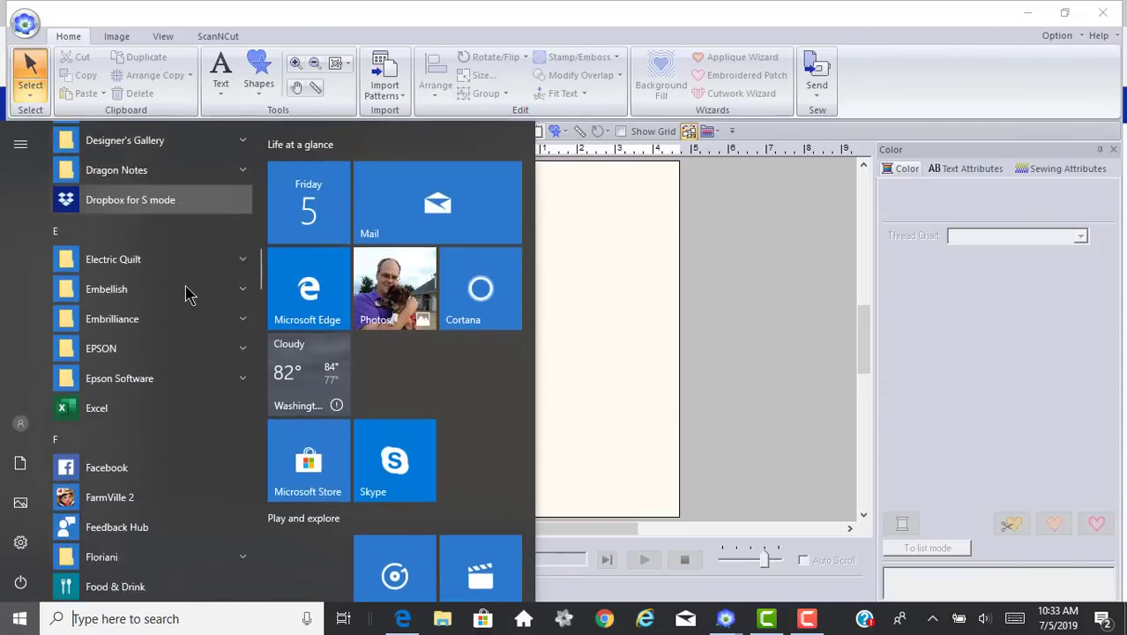
scroll(186, 296, down, 20)
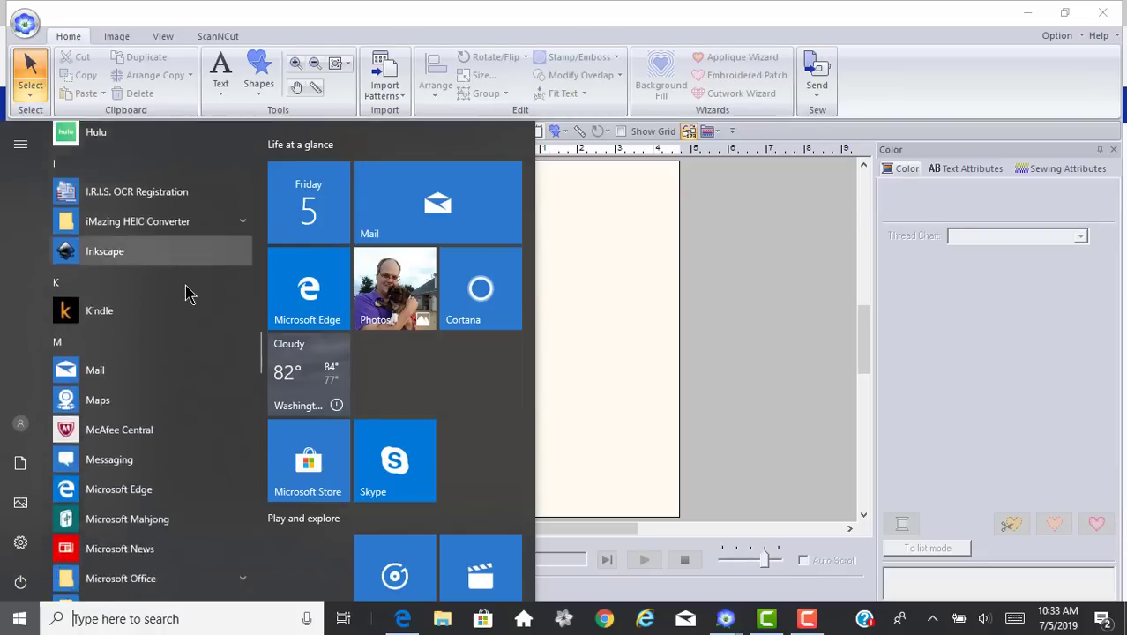
scroll(186, 290, down, 4)
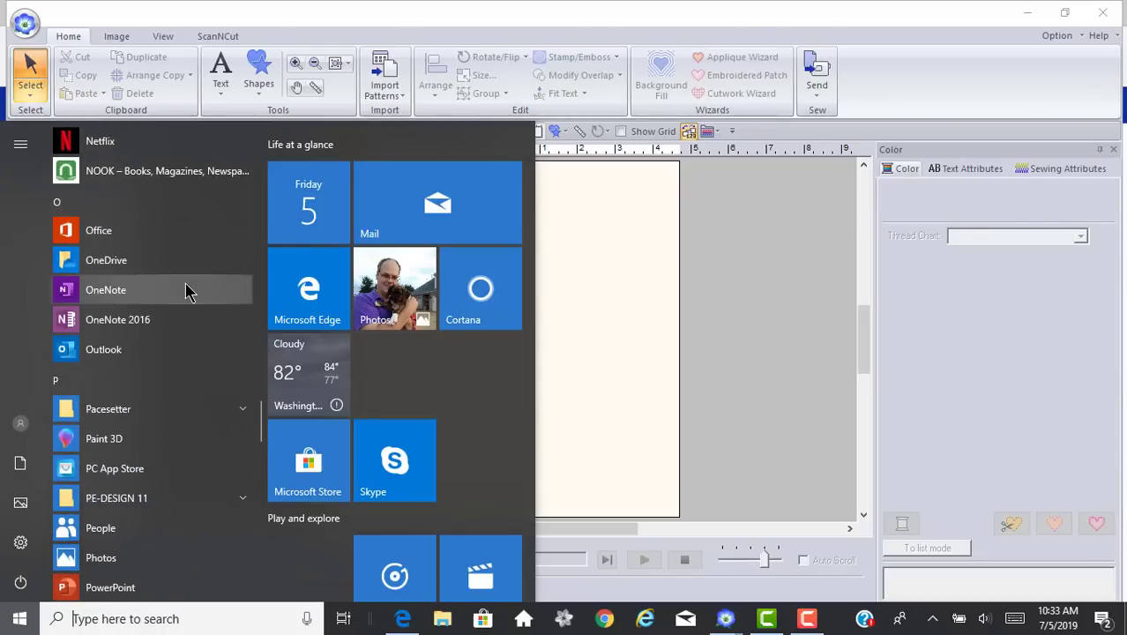
click(240, 499)
scroll(216, 476, down, 2)
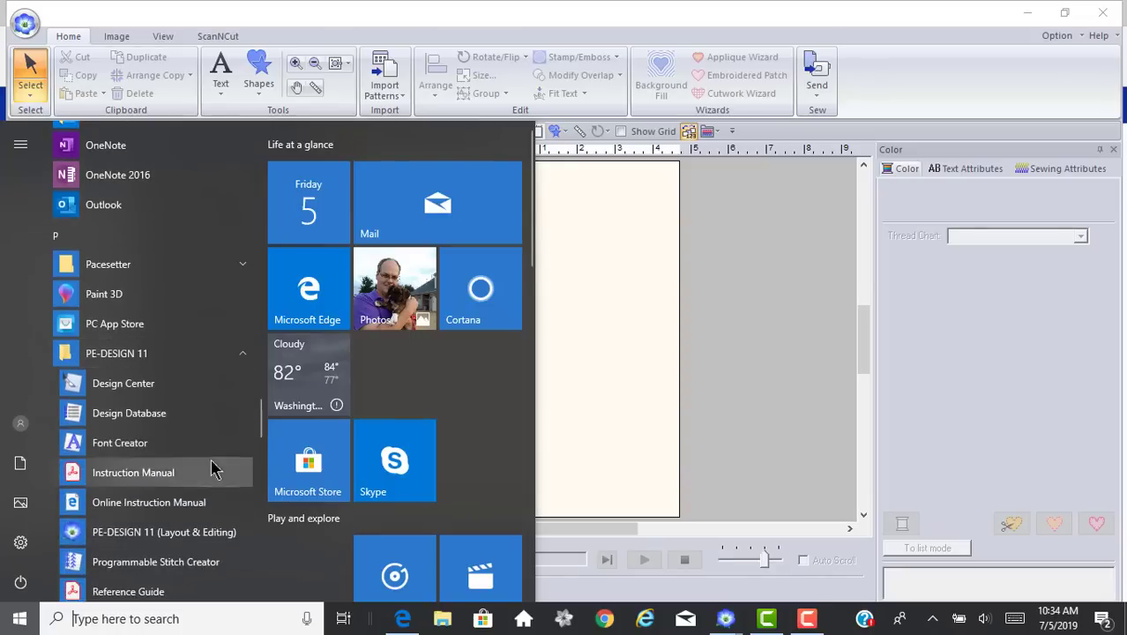
scroll(211, 459, down, 1)
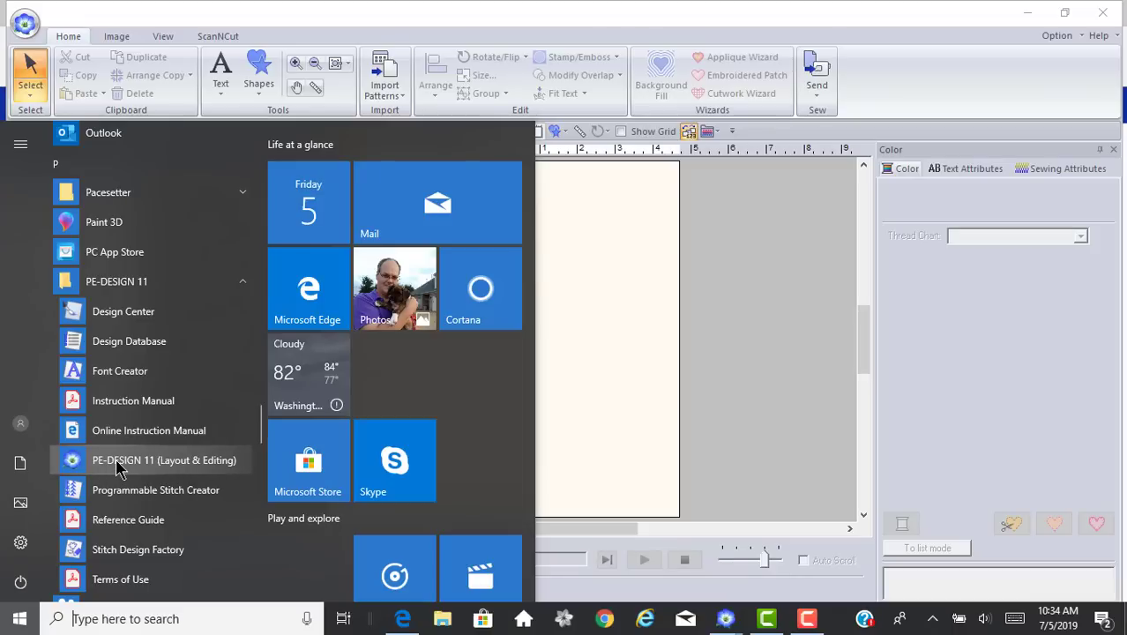
click(675, 339)
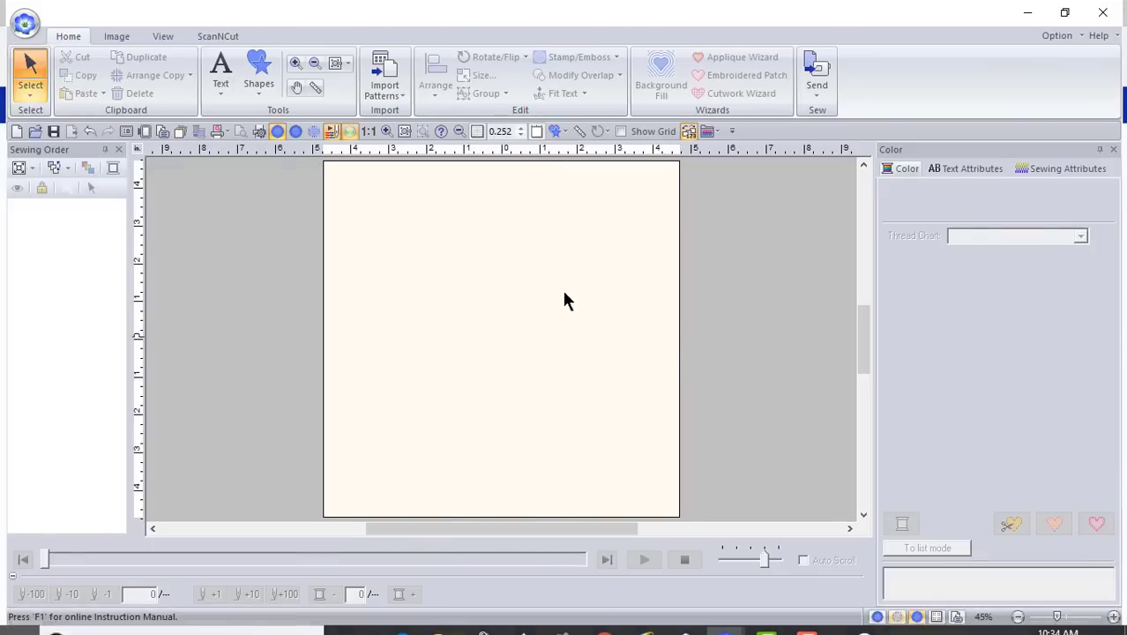
Bring up the embroidery wizard and set it to always show at startup
click(25, 25)
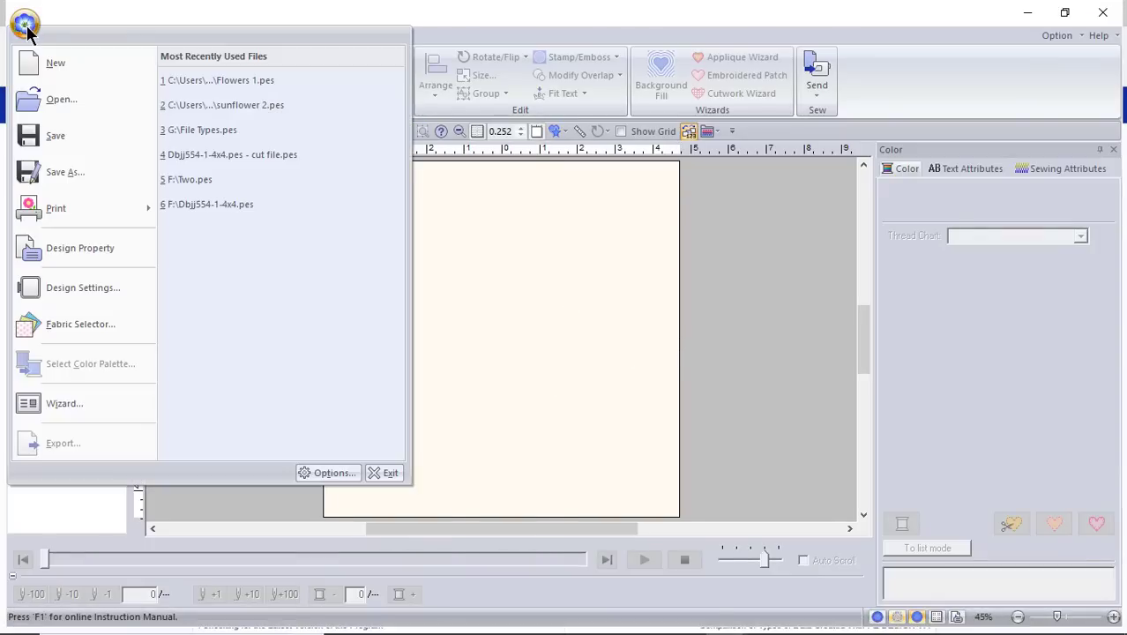
click(53, 399)
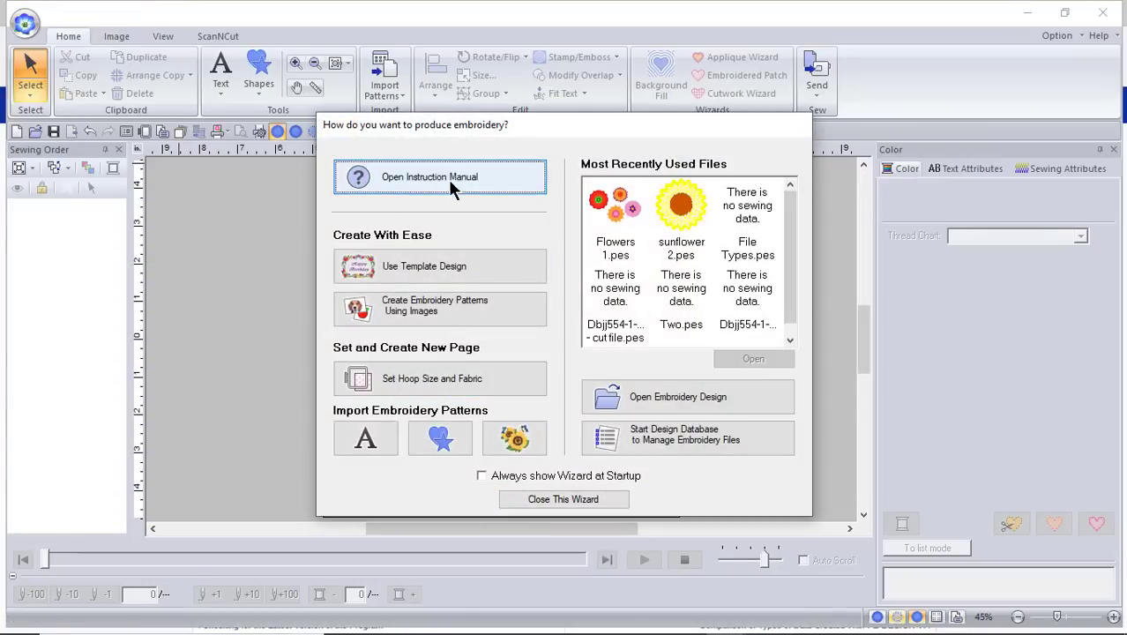
click(481, 476)
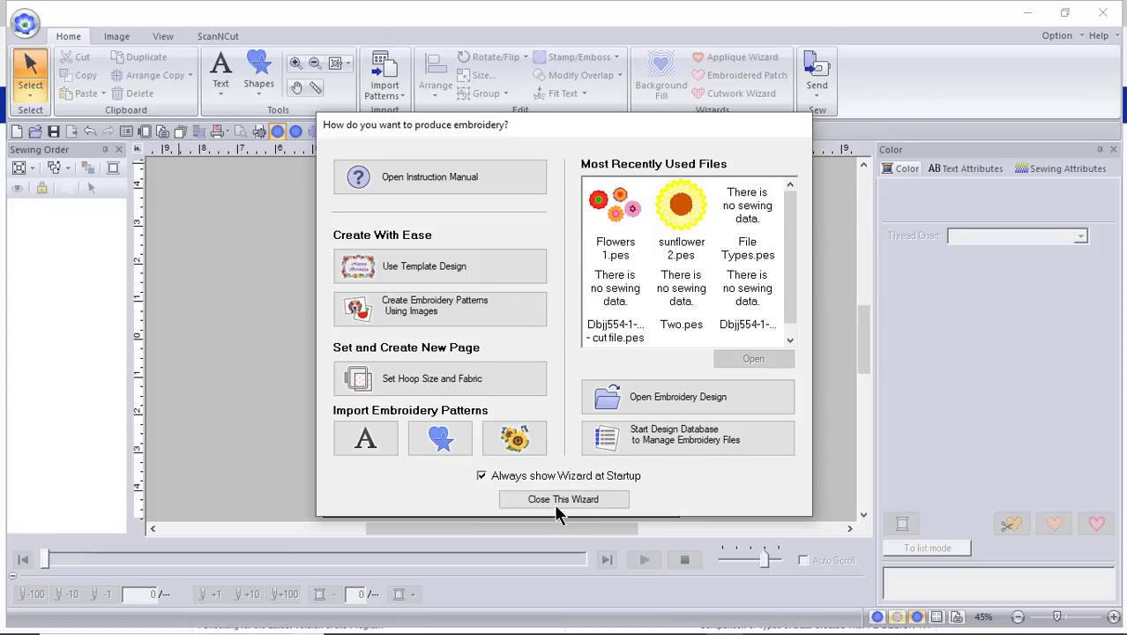
Open the online instruction manual from the wizard and read the Reference Guide and Instruction Manual topics under How To Use Manuals
click(406, 180)
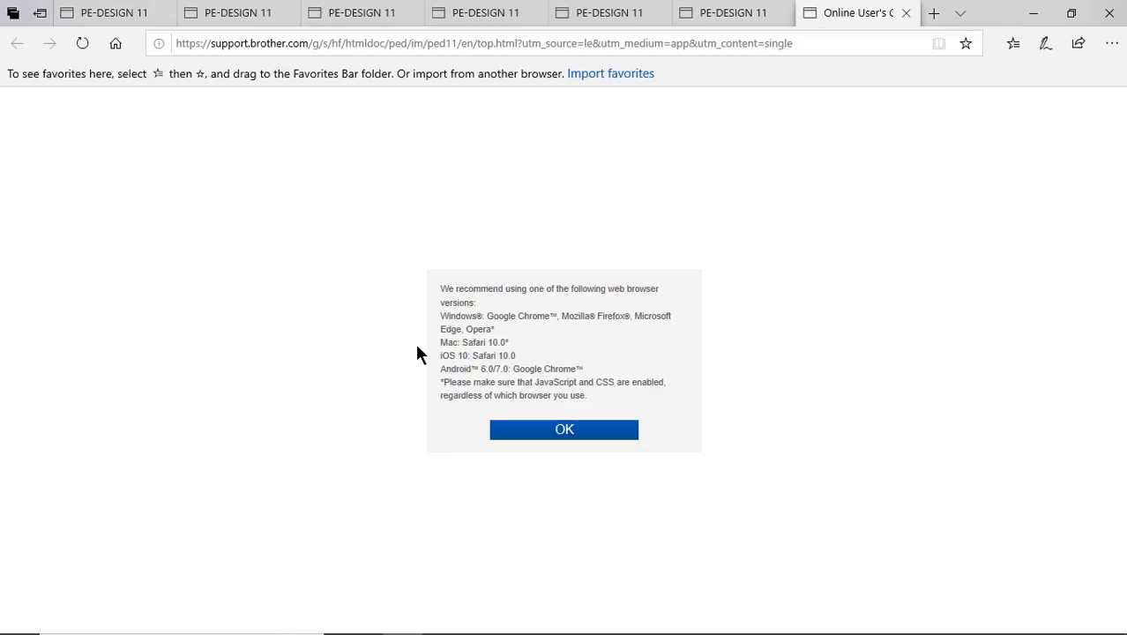
click(593, 434)
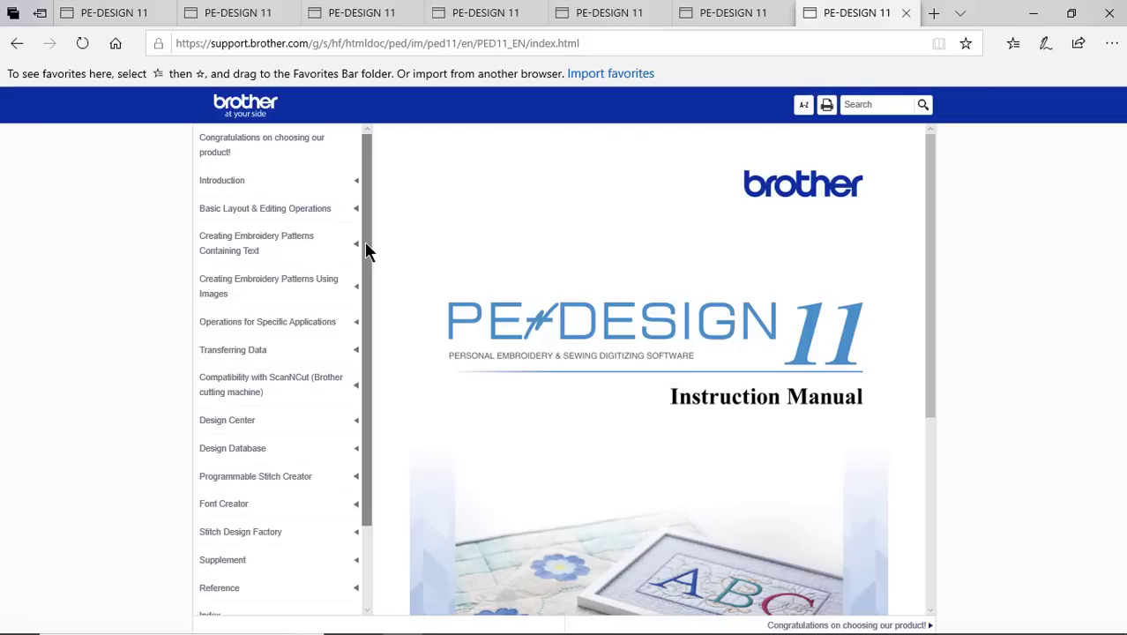
click(356, 184)
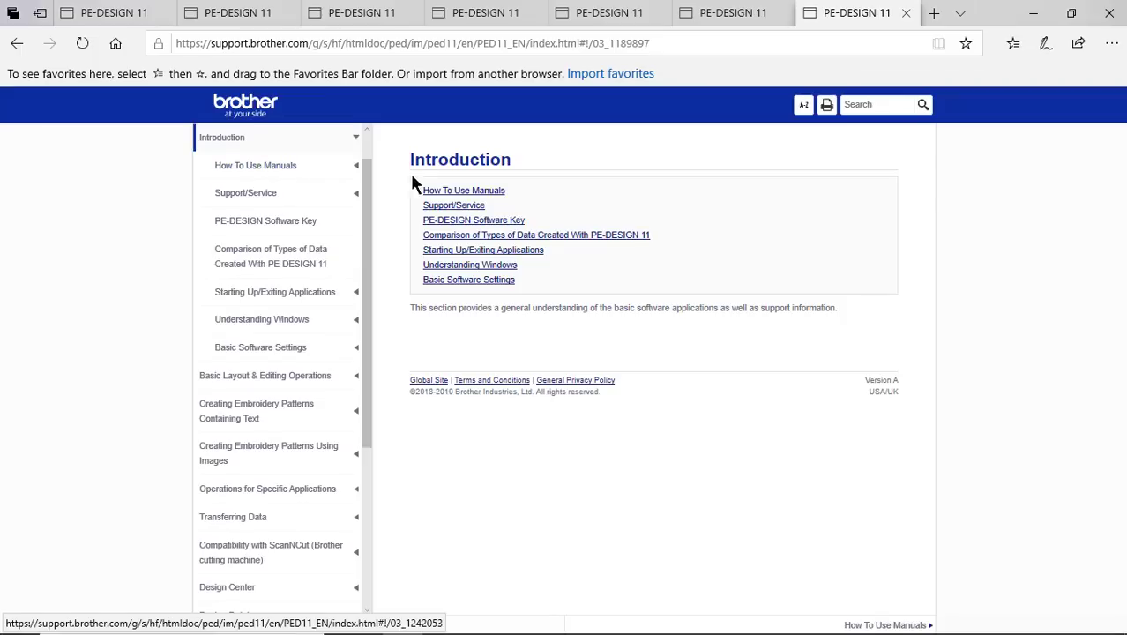
click(465, 190)
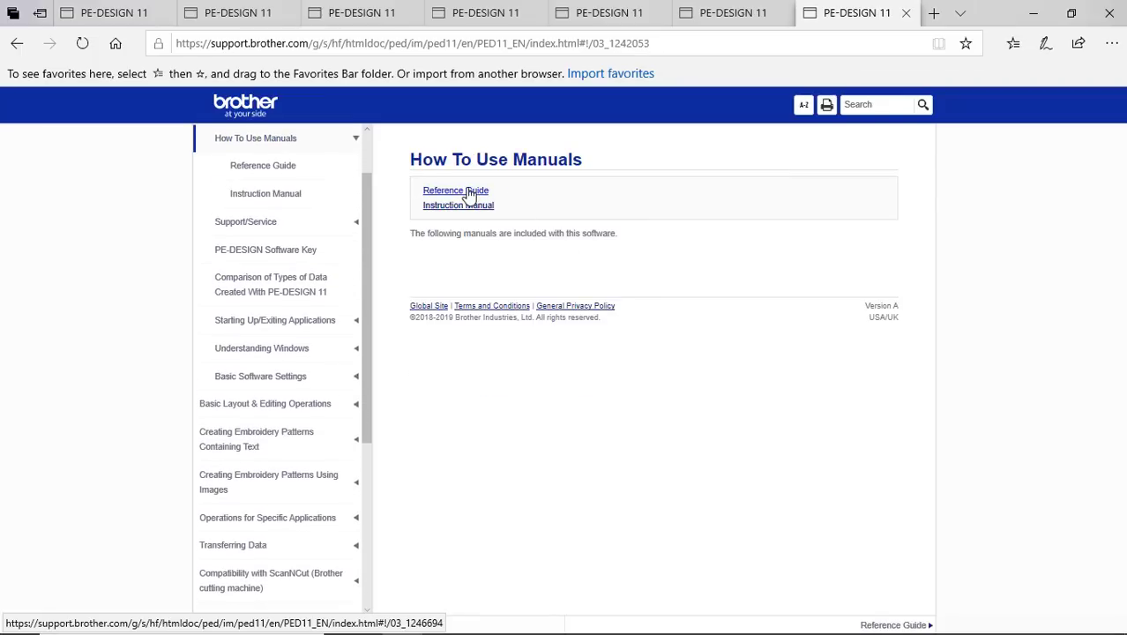
click(455, 190)
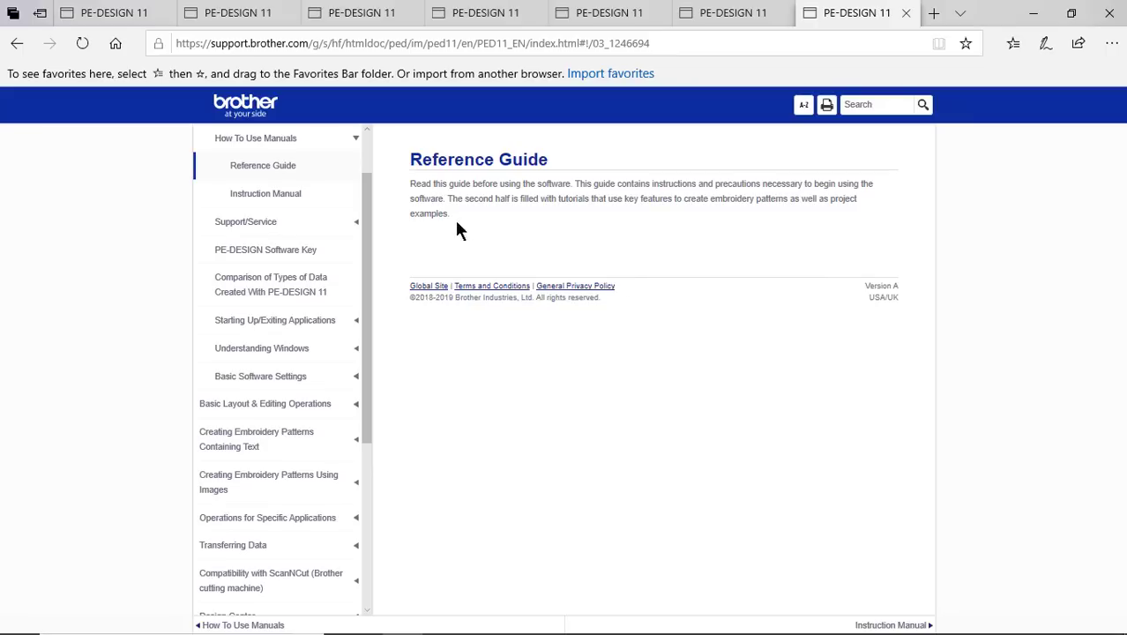
click(285, 197)
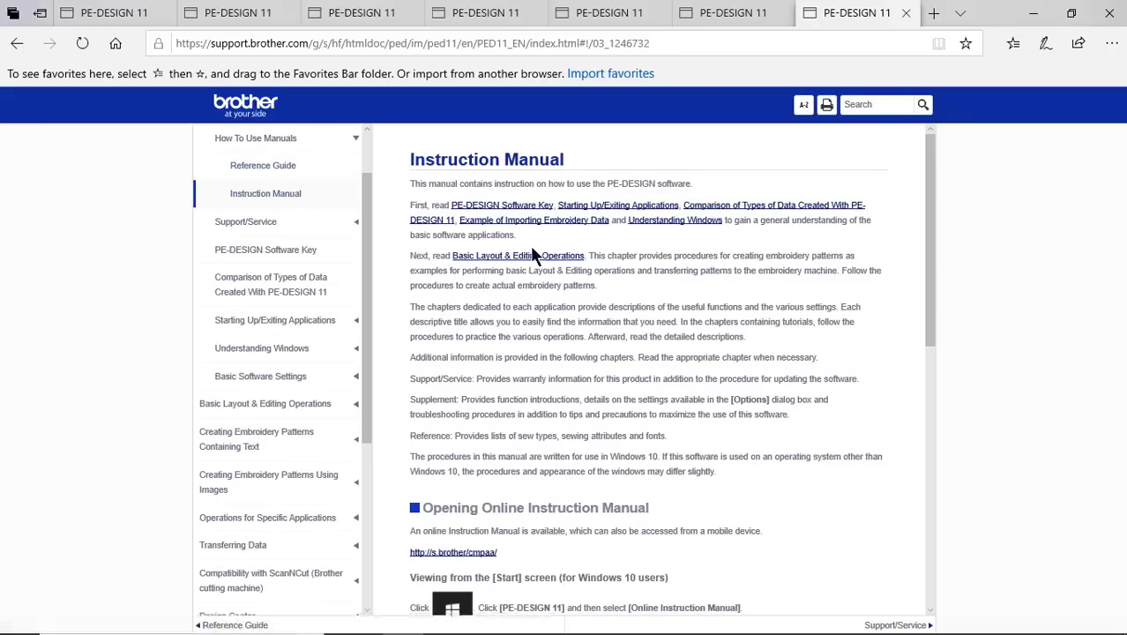
scroll(565, 387, down, 3)
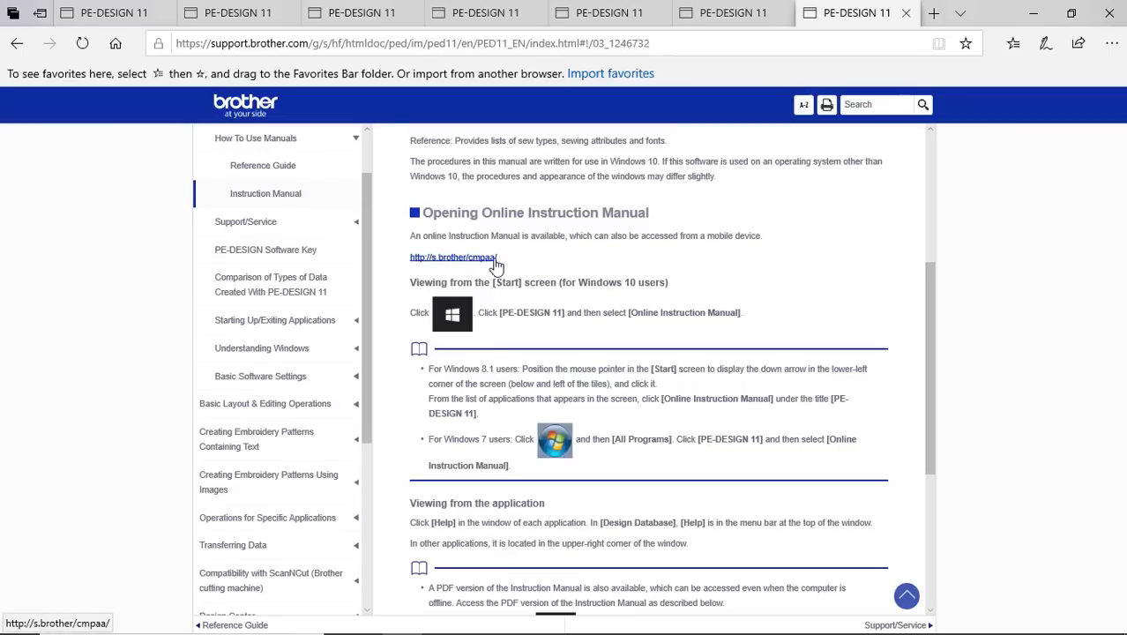
scroll(509, 284, down, 3)
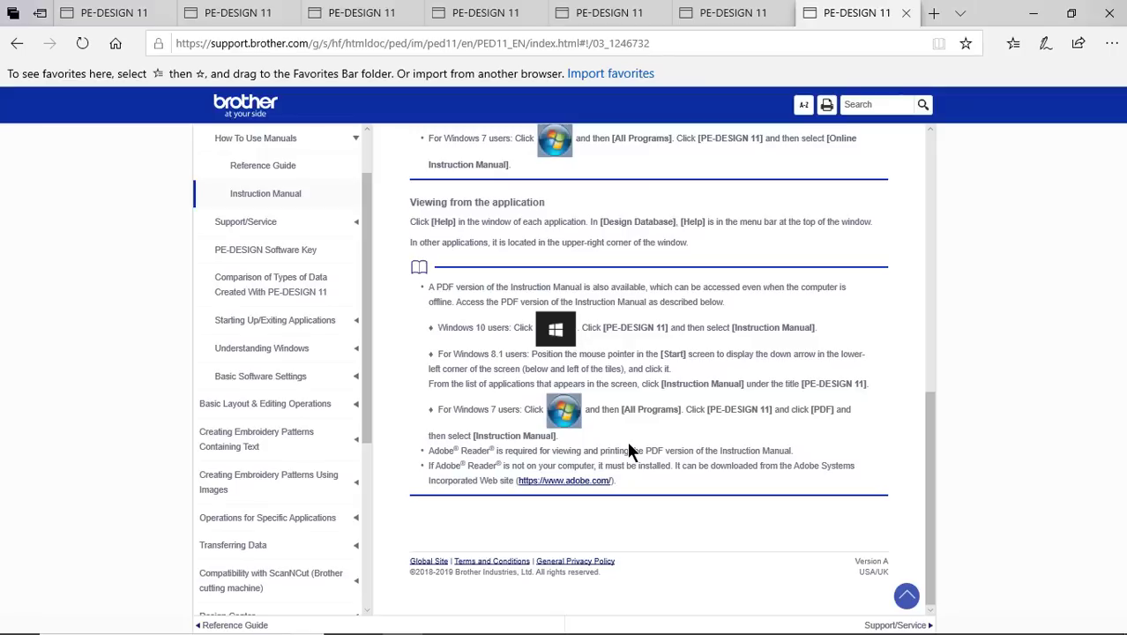
Review the manual's Support/Service topics and the PE-DESIGN Software Key page, and close the browser with all its tabs
click(321, 227)
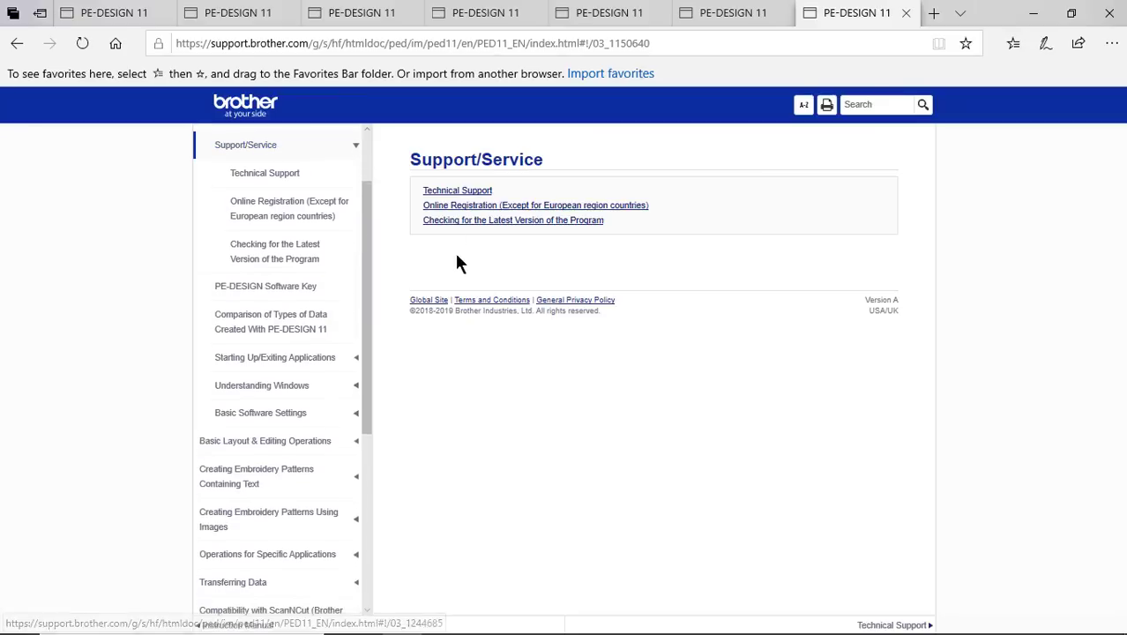
click(458, 192)
click(460, 191)
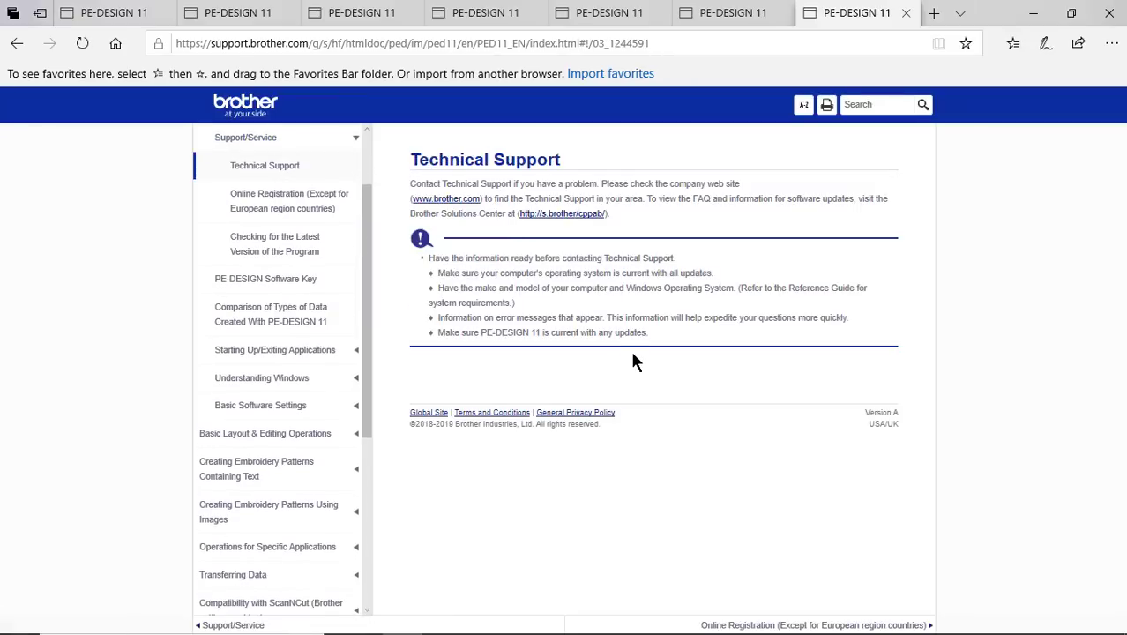
click(313, 201)
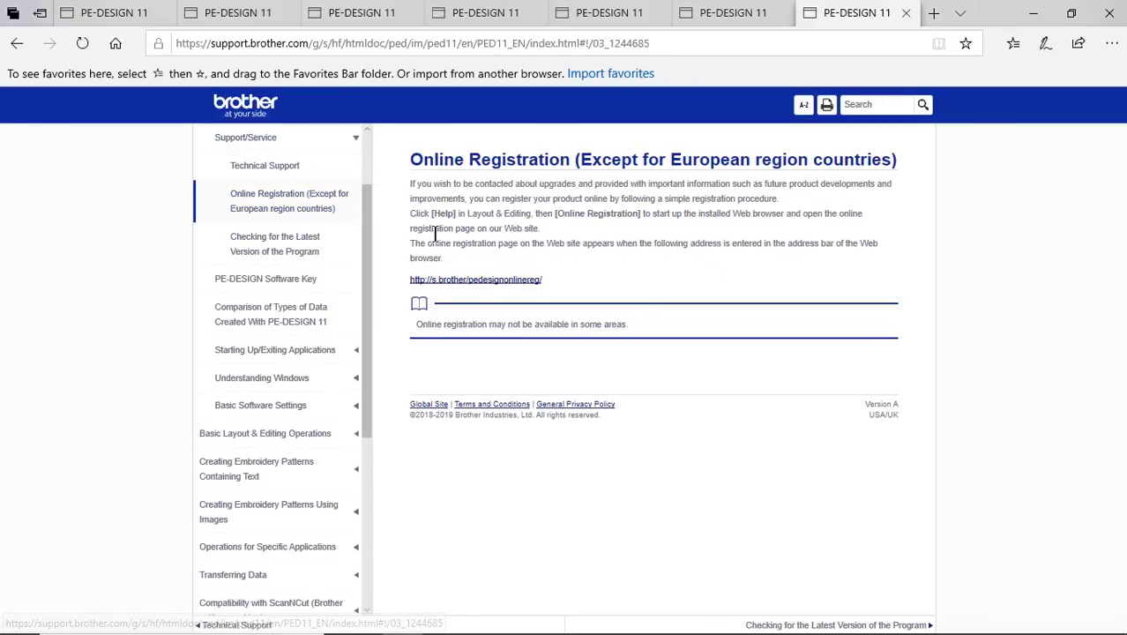
click(297, 246)
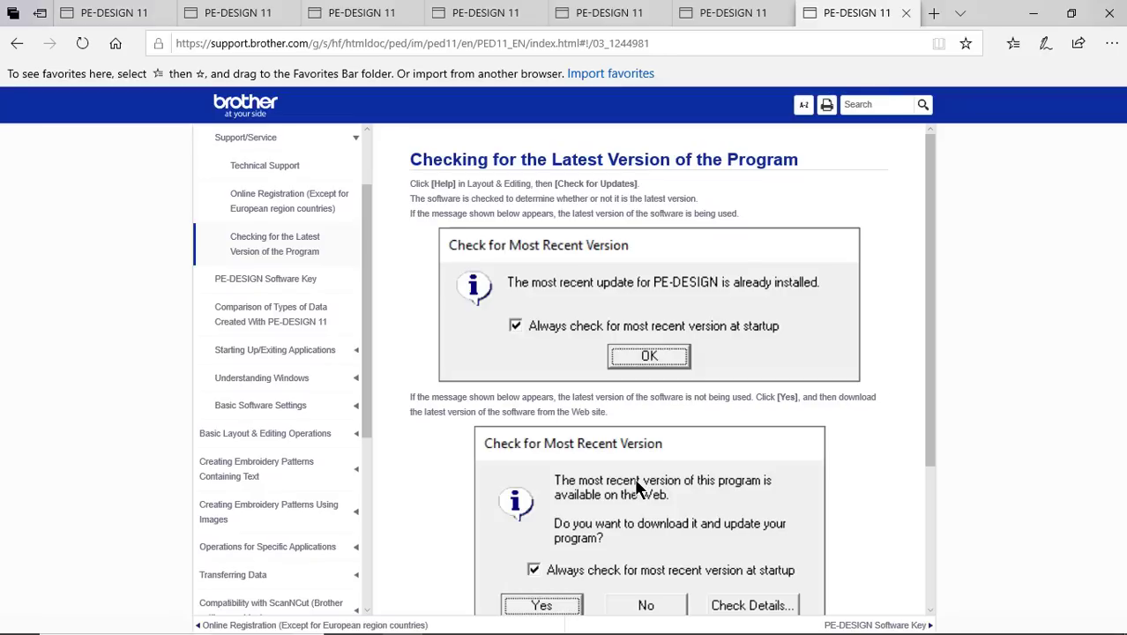
click(266, 280)
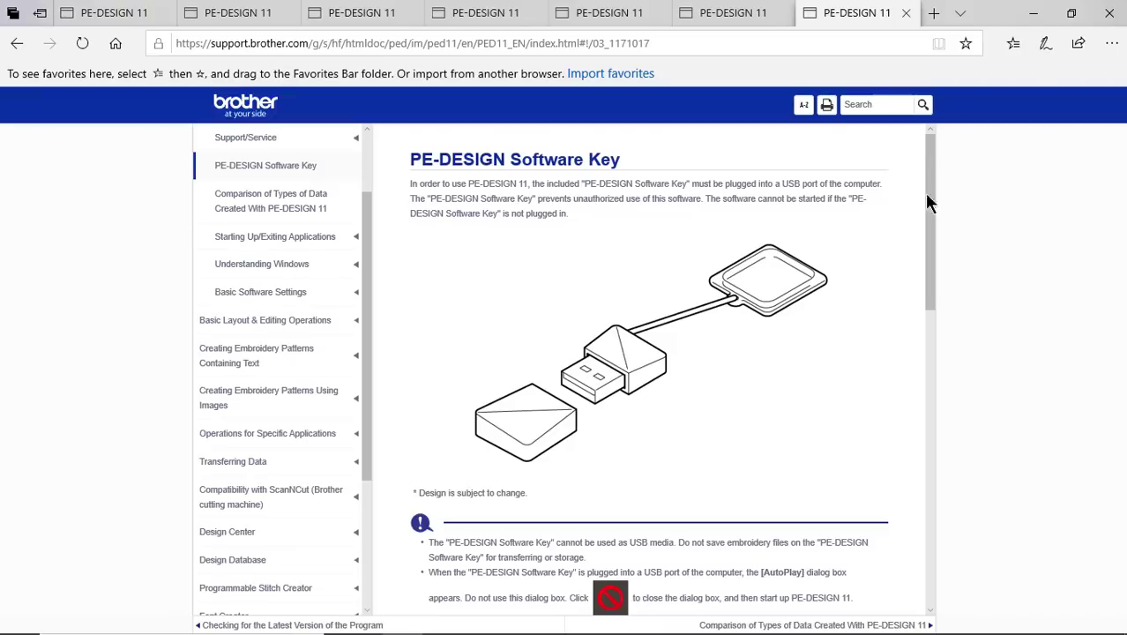
click(1109, 12)
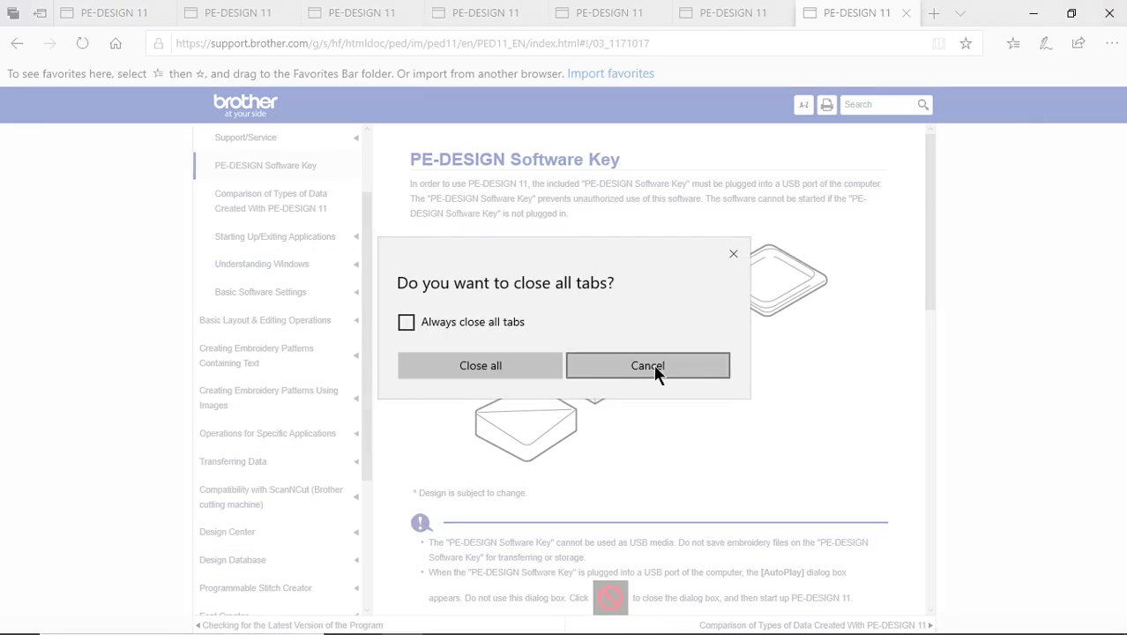
click(501, 362)
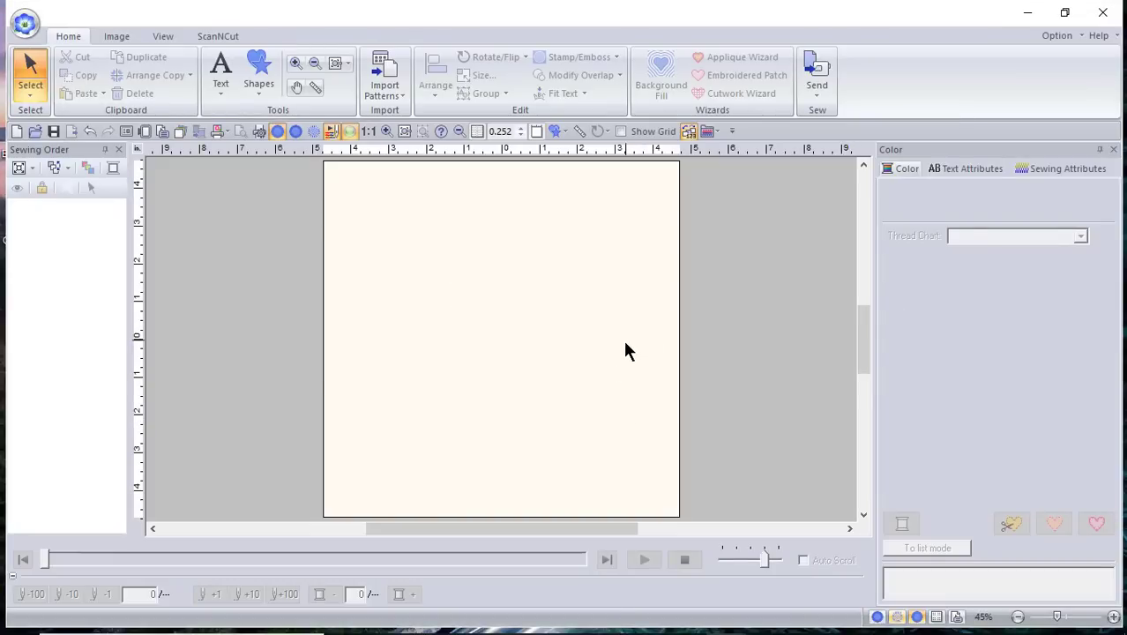
Launch Design Center from Layout & Editing, dismiss its startup wizard and close it again
click(1056, 35)
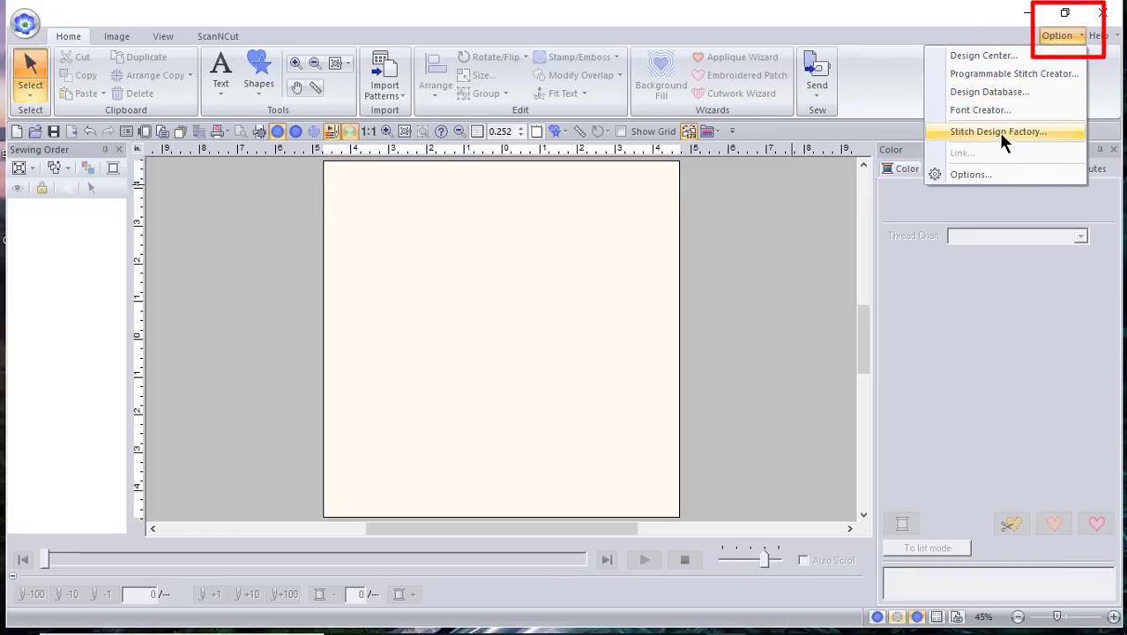
click(997, 53)
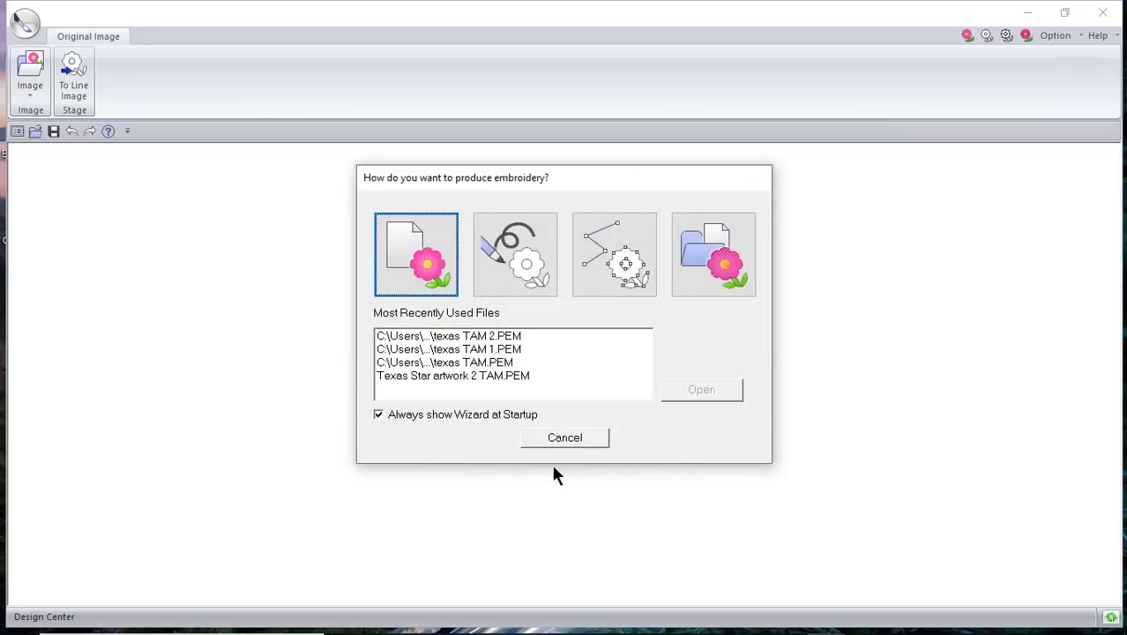
click(560, 439)
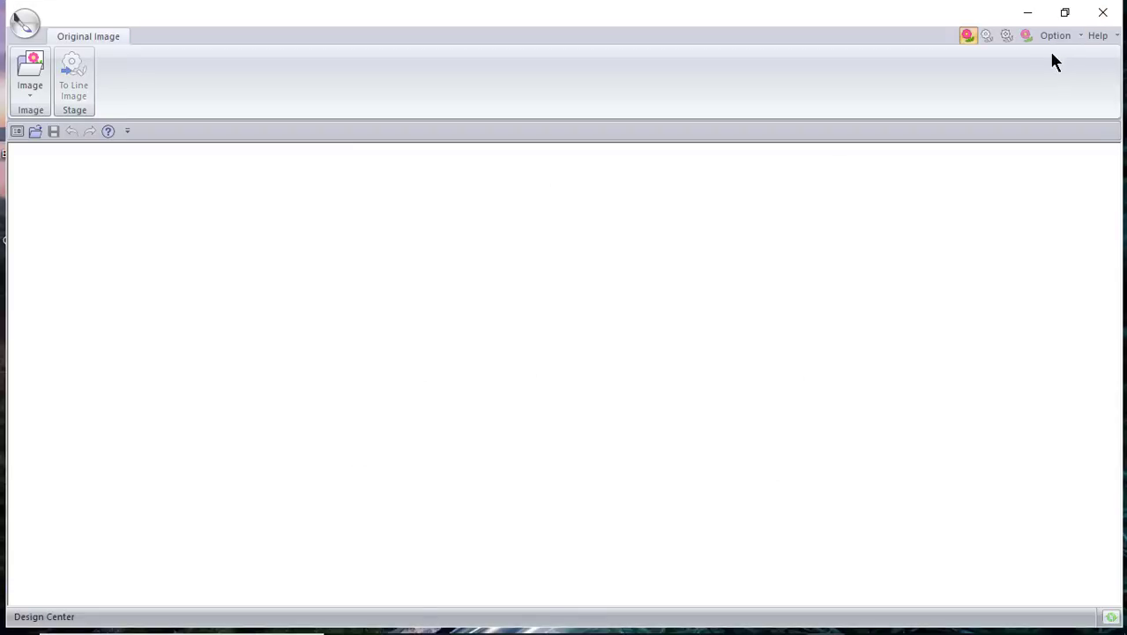
click(1102, 12)
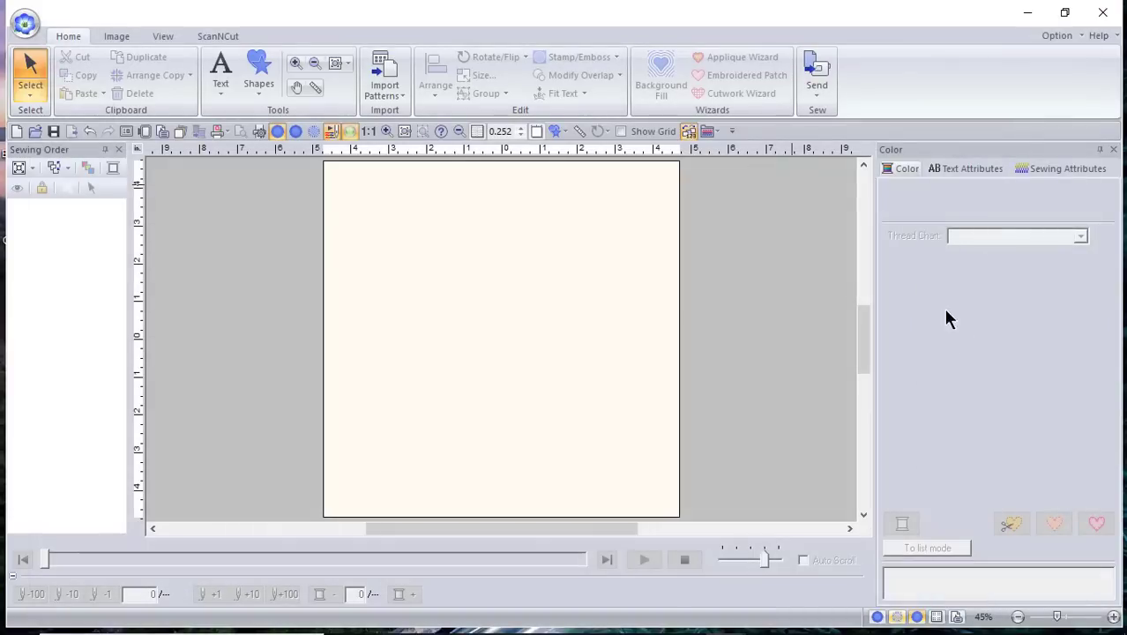
Check online for updates to the software, keeping the version check at startup enabled
click(1110, 39)
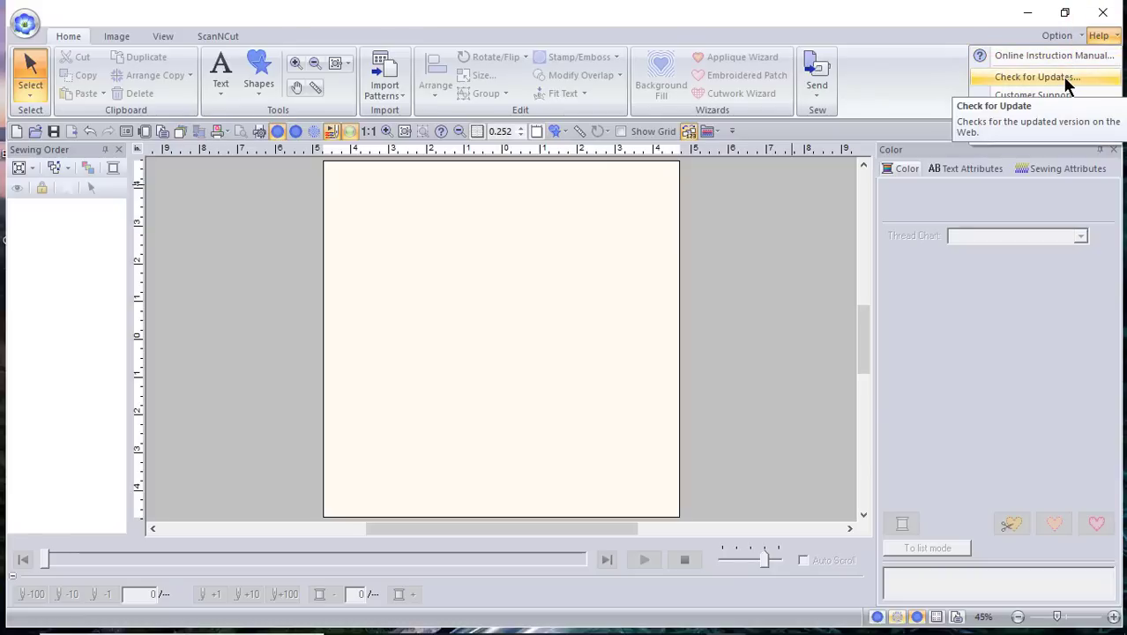
click(1061, 76)
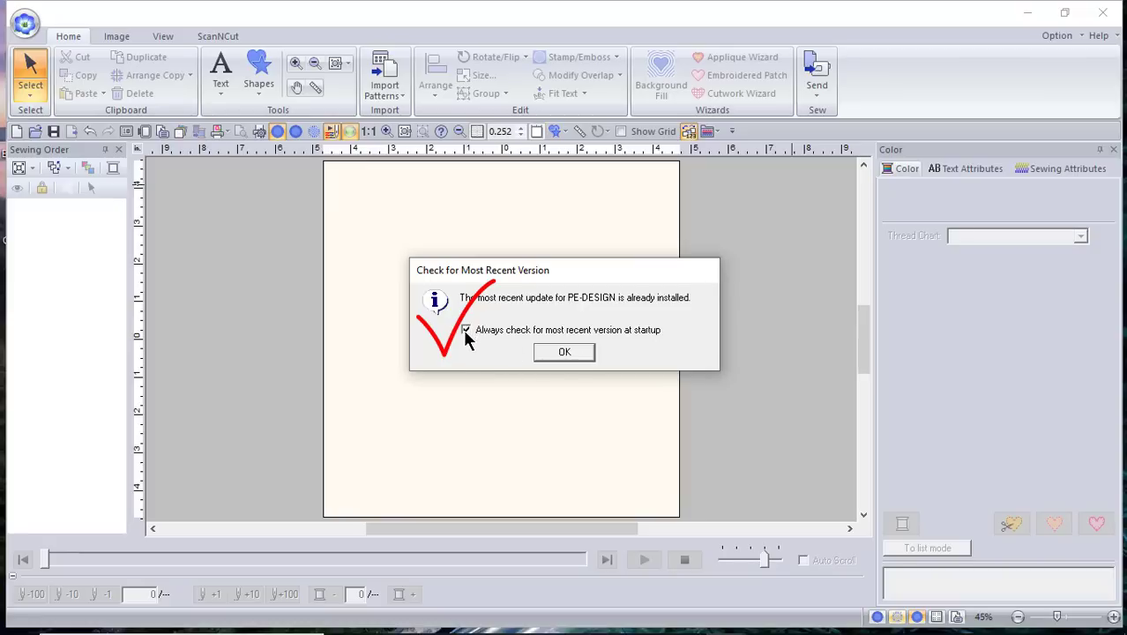
click(564, 353)
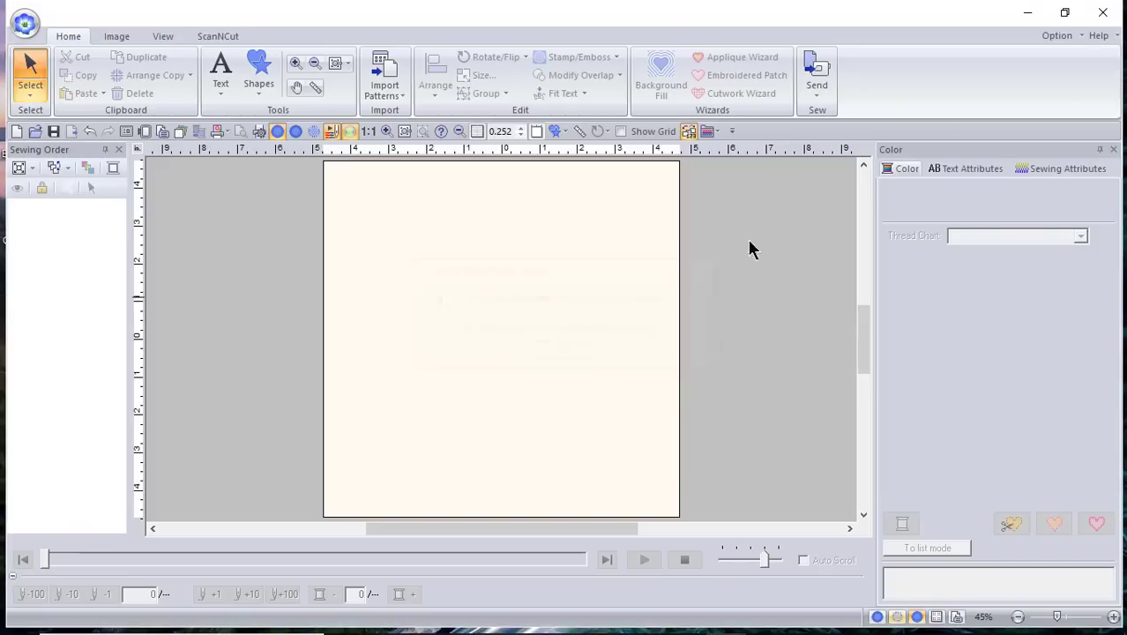
View the version information of Layout & Editing and close it
click(1099, 36)
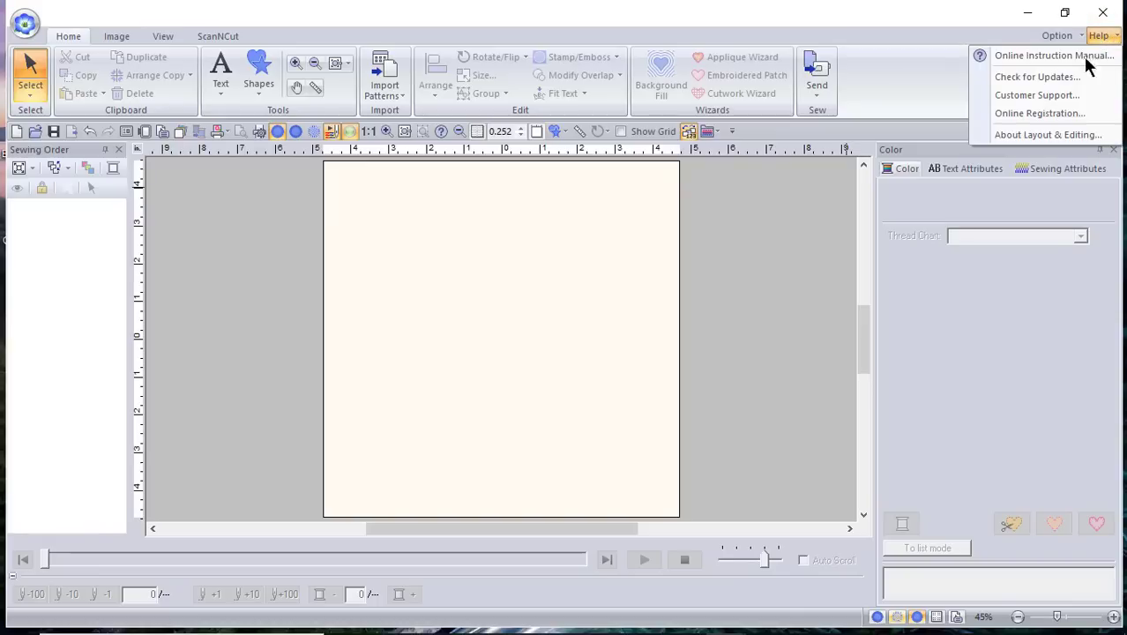
click(1062, 145)
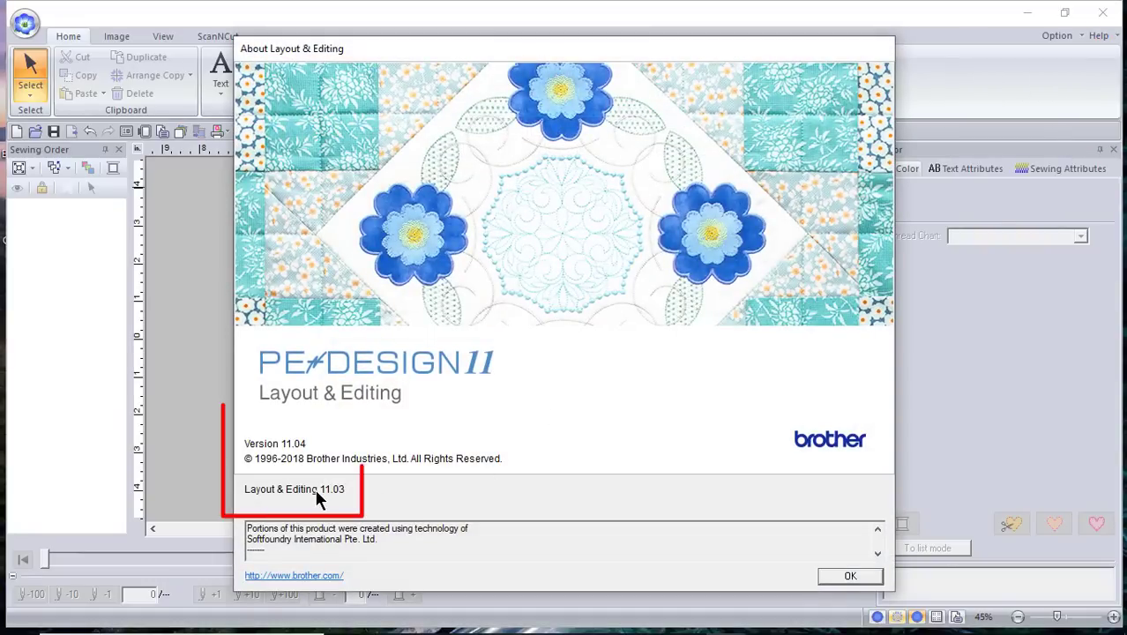
click(850, 576)
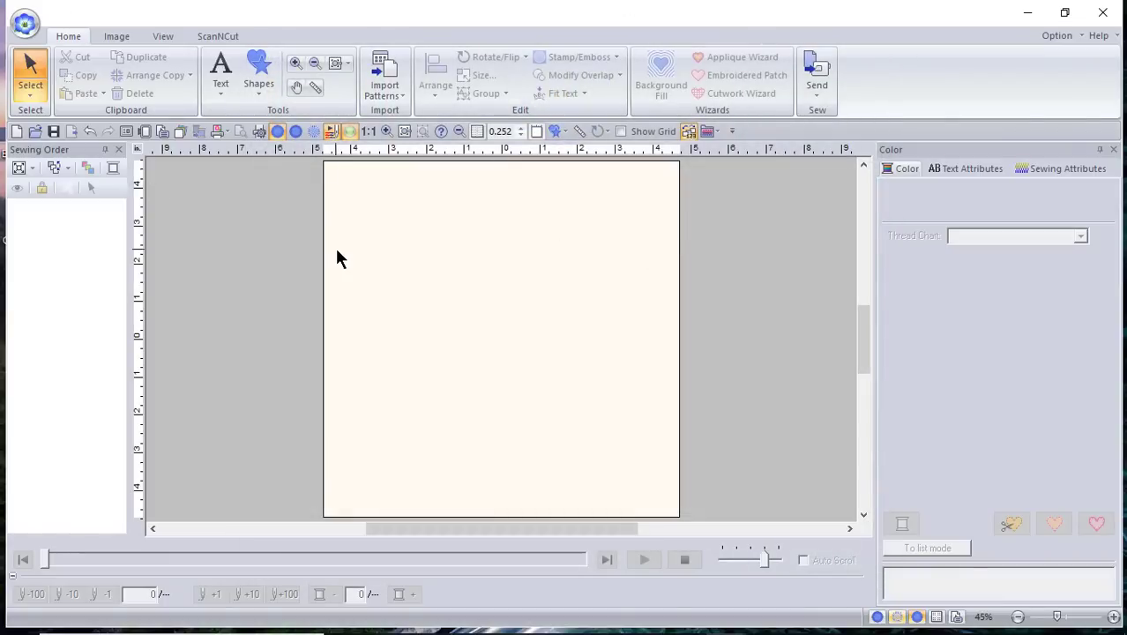
Review the file commands, including Save As, Print and Export, and the Customize page of the program options, without changing anything
click(24, 26)
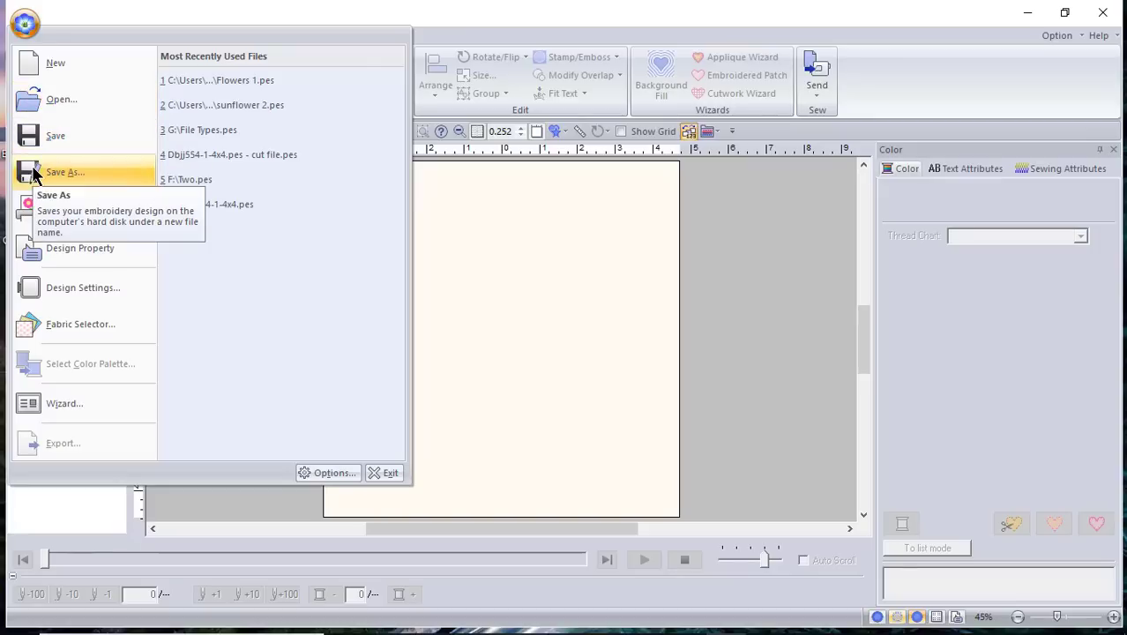
mouse_move(35, 210)
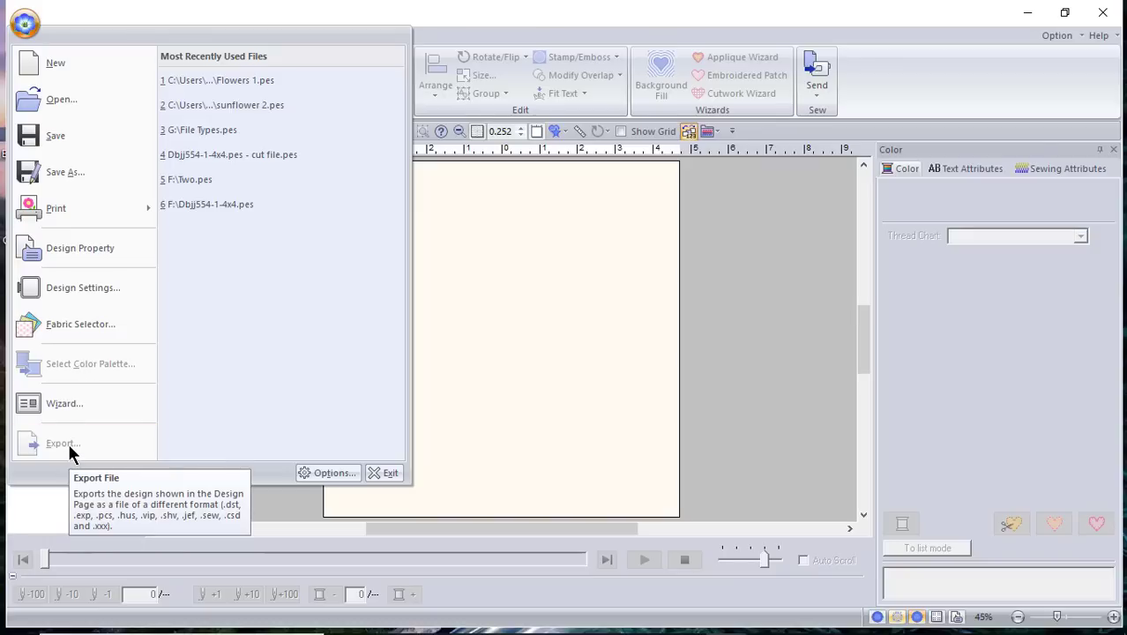
click(330, 472)
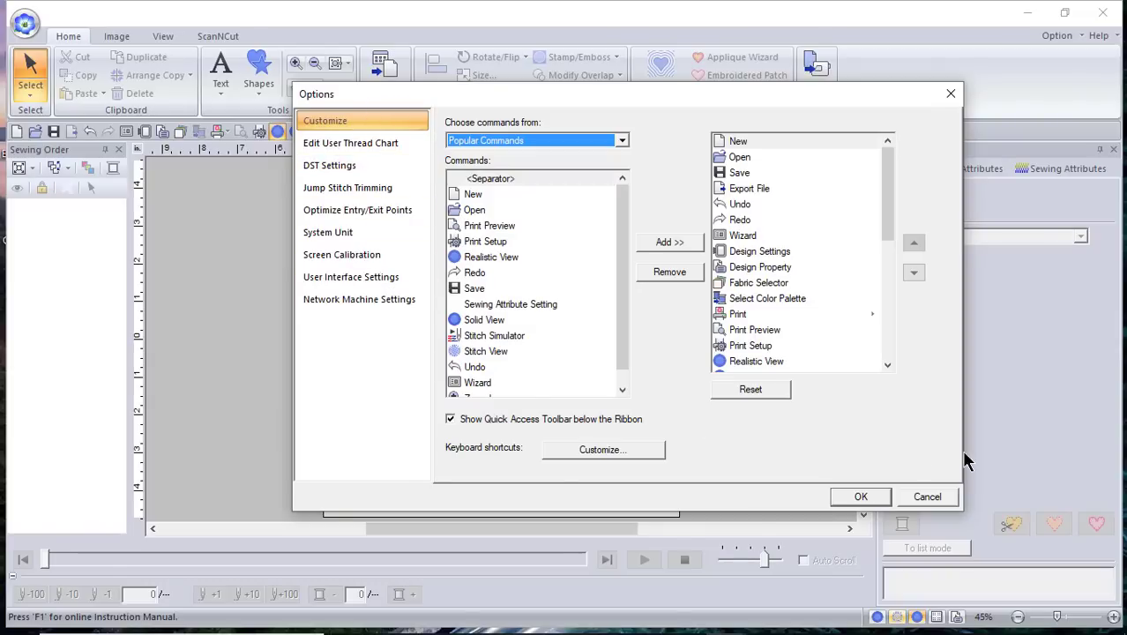
click(927, 497)
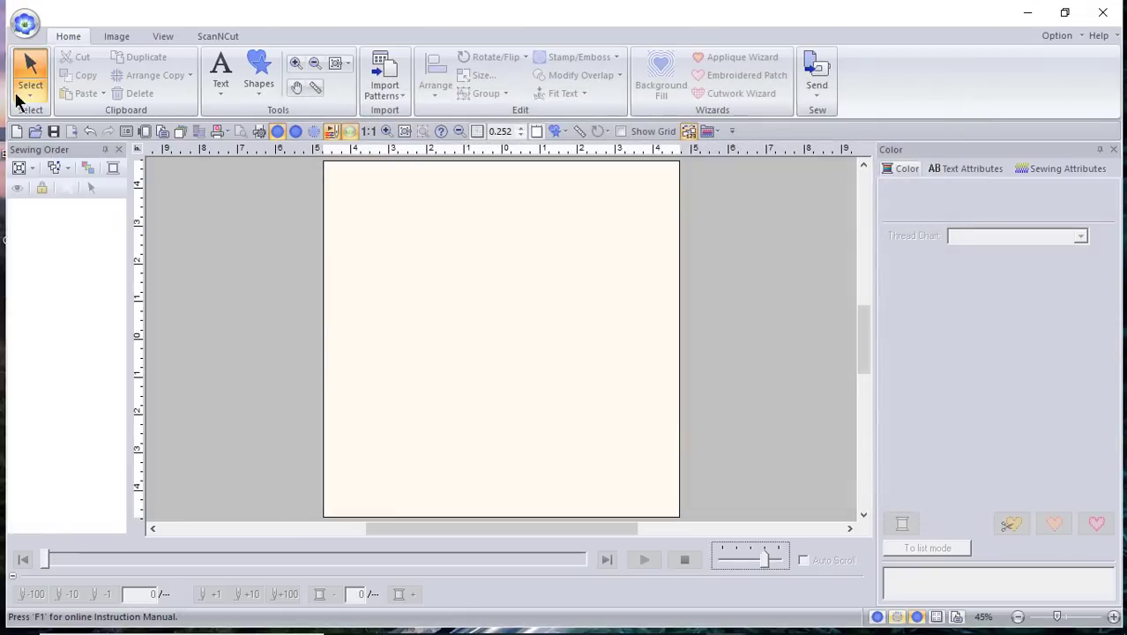
click(25, 23)
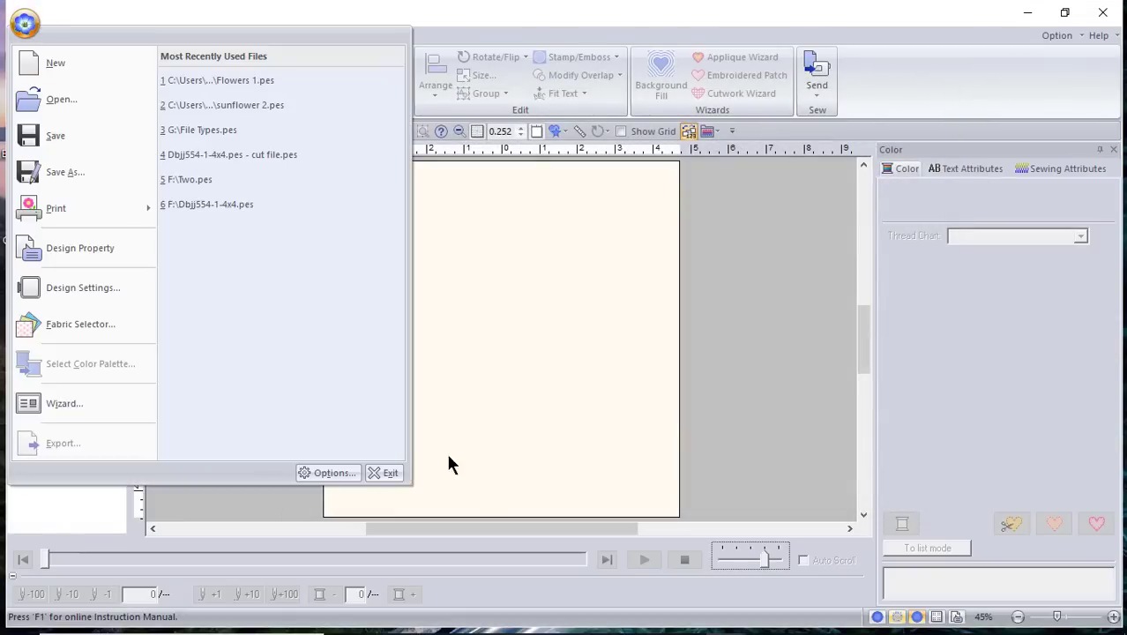
click(532, 433)
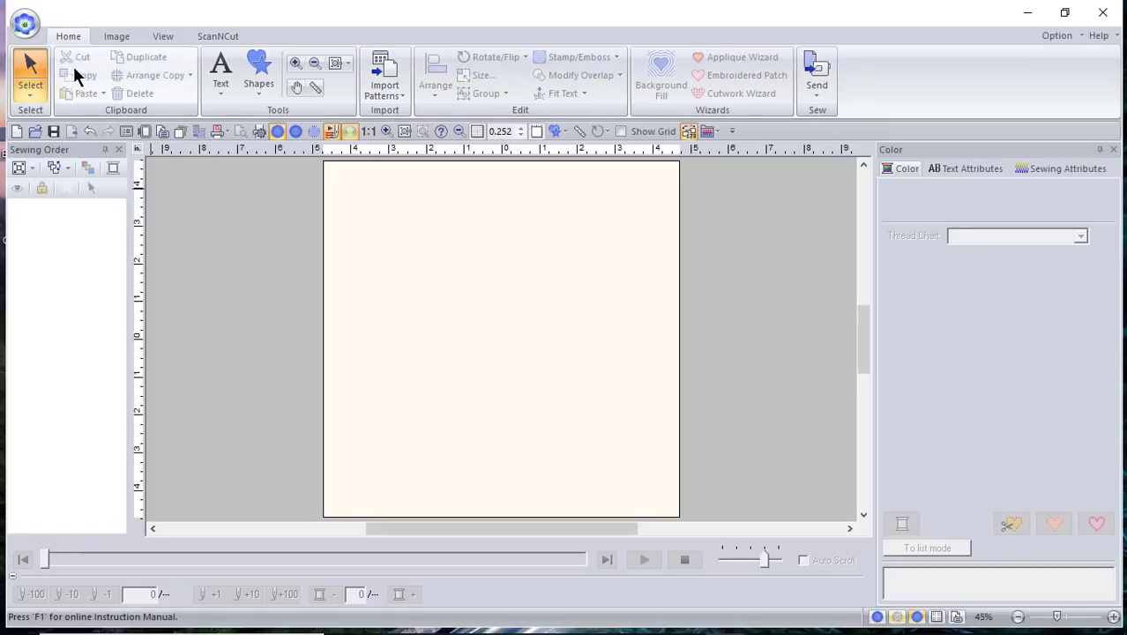
Look over the Image, View and ScanNCut command sets, and return to the Home commands
click(118, 36)
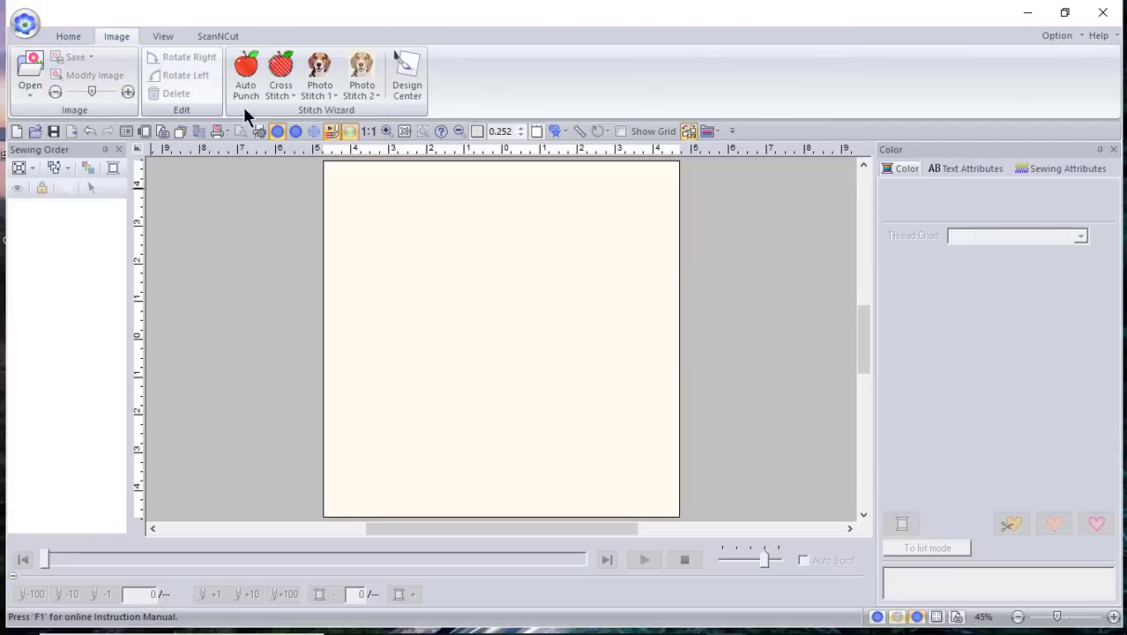
click(165, 36)
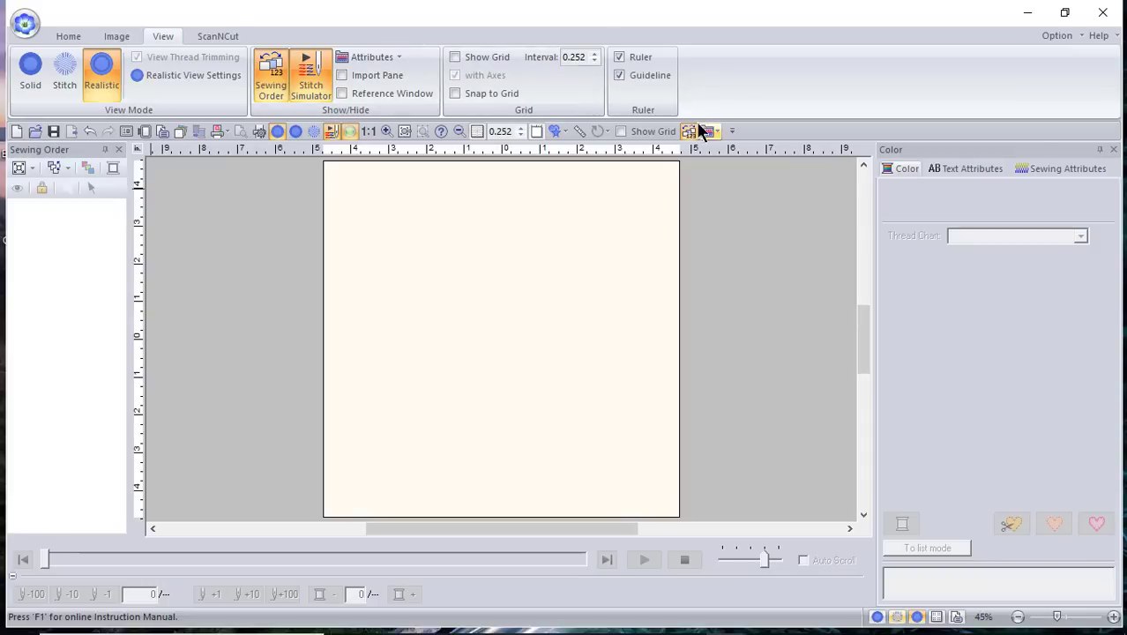
click(227, 39)
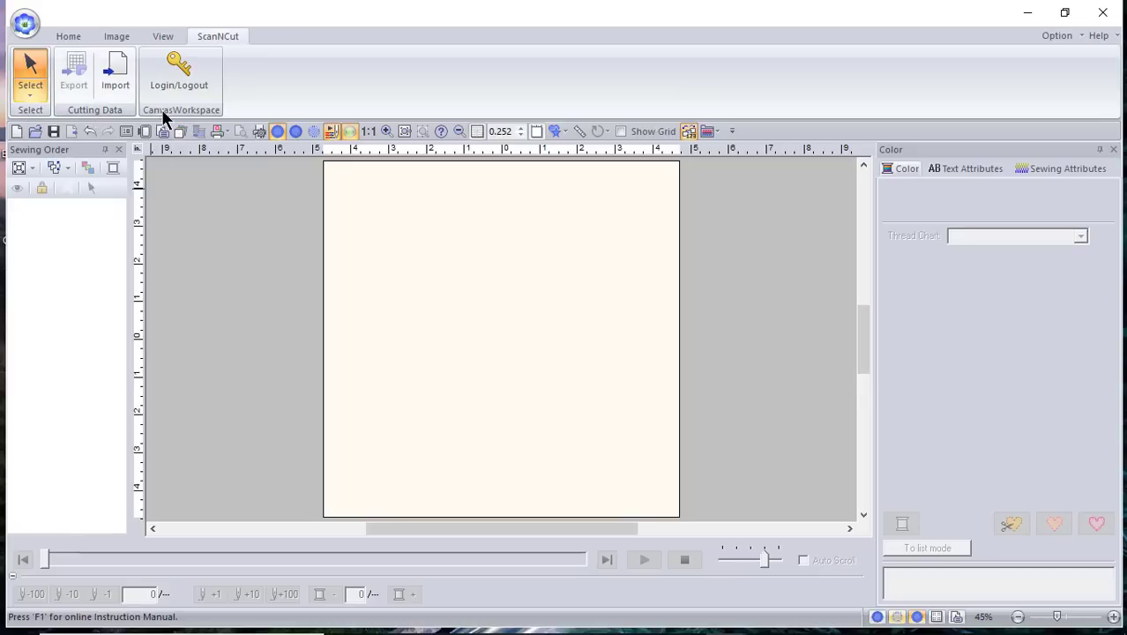
click(64, 35)
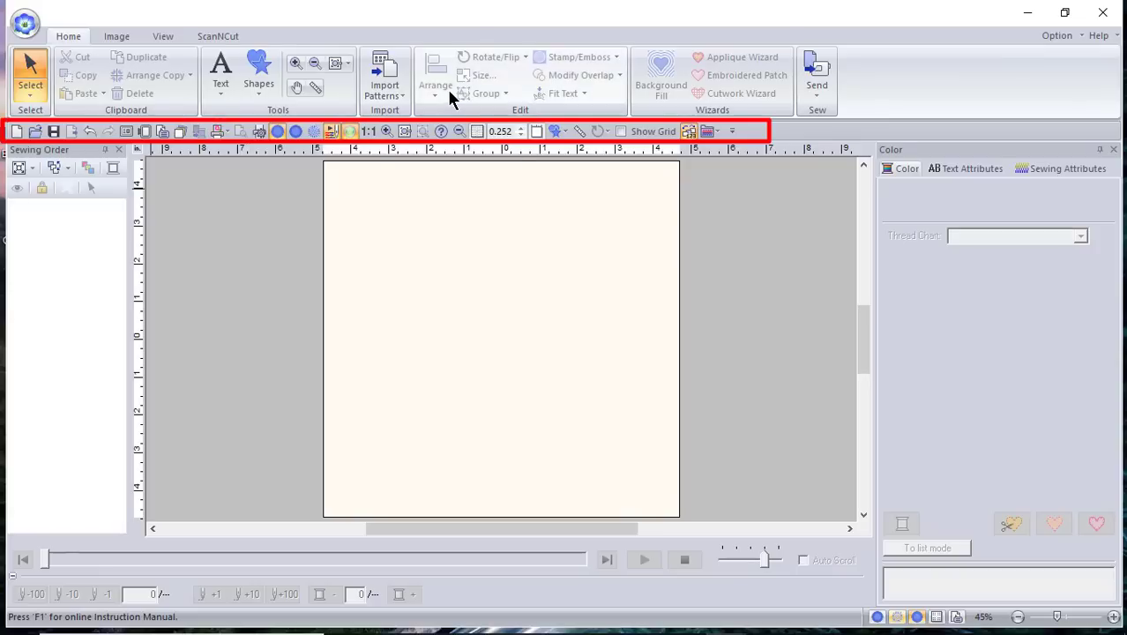
Add the CanvasWorkspace Login/Logout command to the Quick Access Toolbar, and return to the Home commands
click(231, 35)
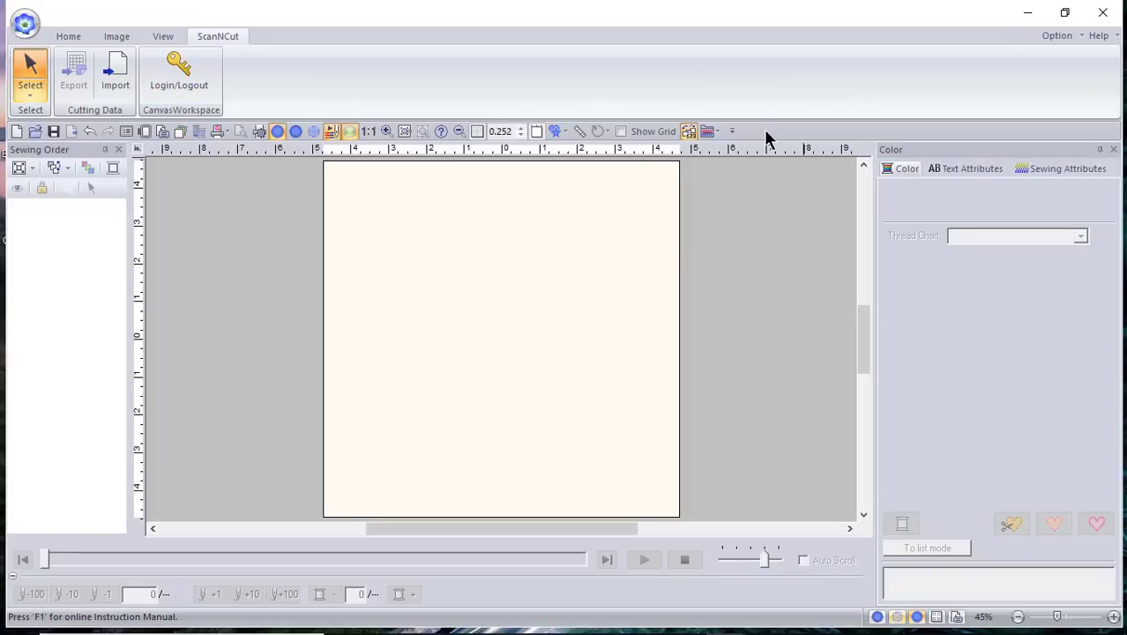
right_click(173, 77)
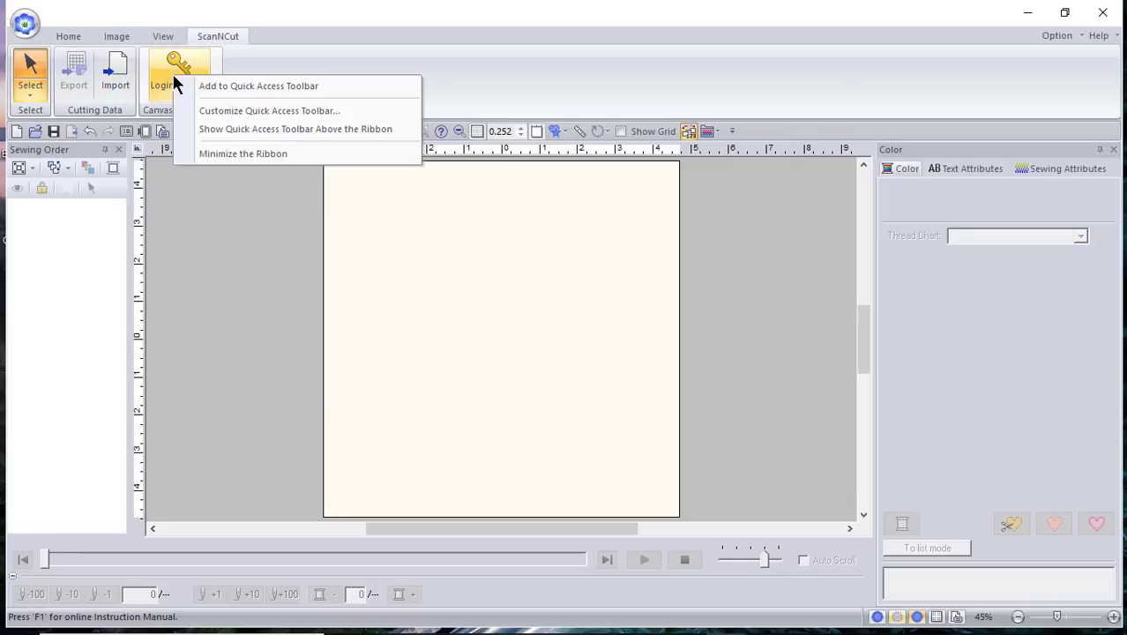
click(228, 85)
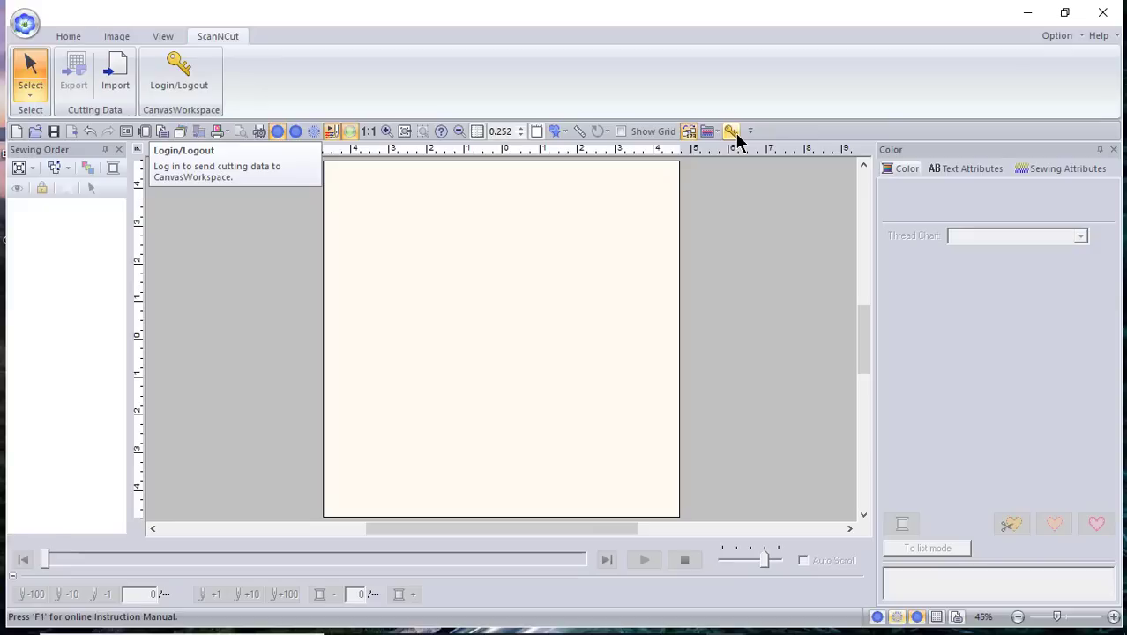
click(69, 39)
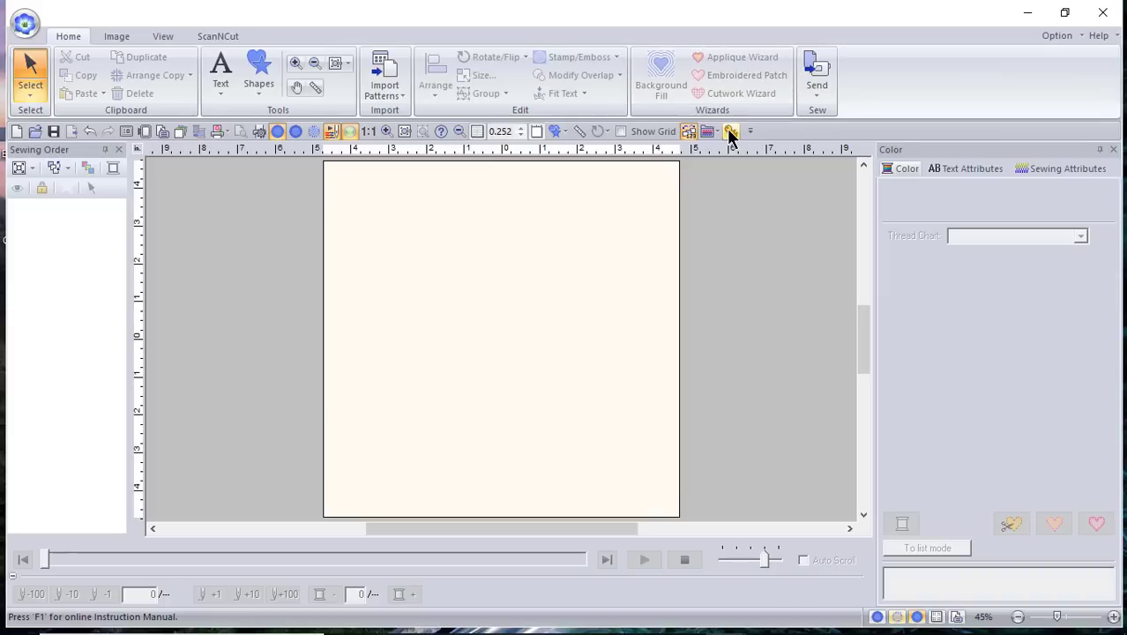
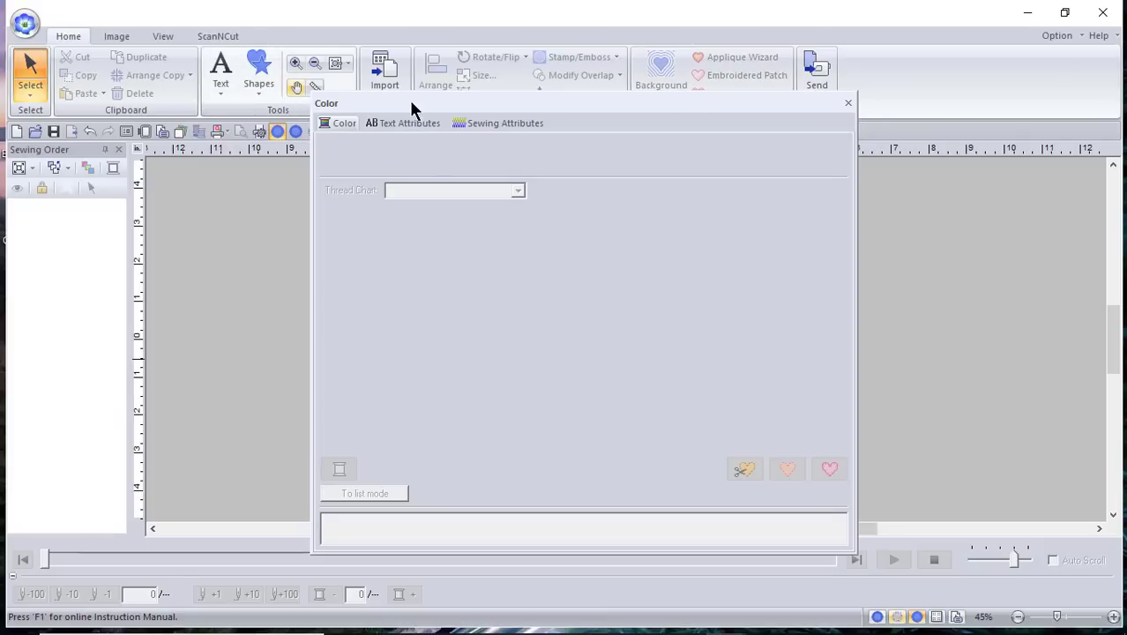
Move the floating Color pane beside the design page and set it back to Docking
drag(420, 105, 661, 167)
drag(670, 373, 833, 326)
mouse_move(902, 170)
mouse_down()
mouse_move(935, 183)
mouse_move(906, 244)
mouse_move(917, 171)
mouse_up()
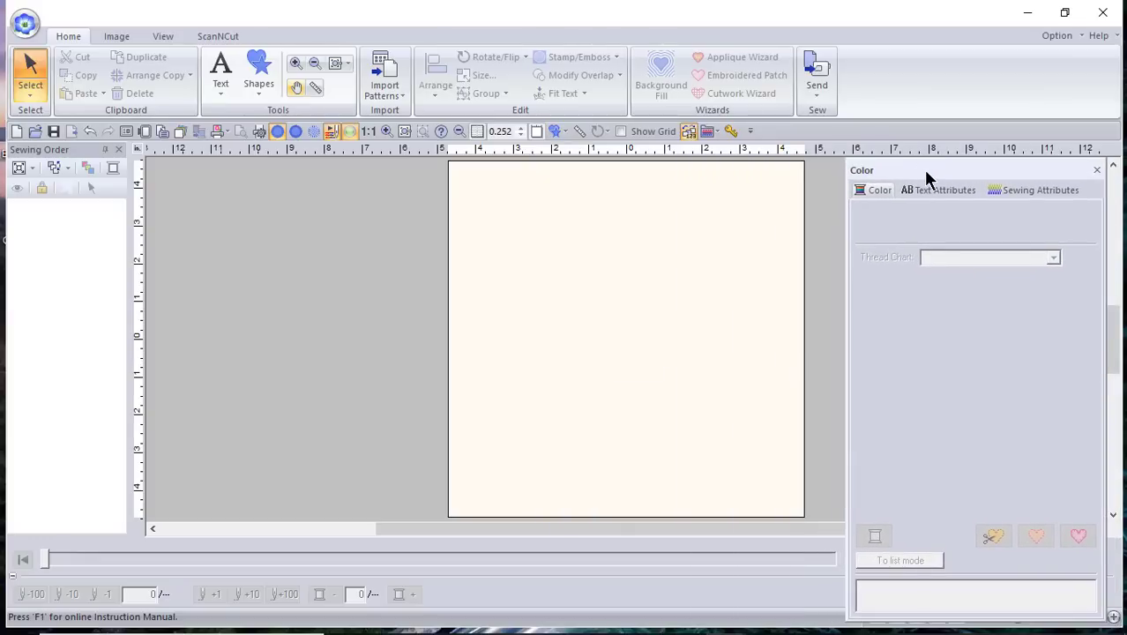
right_click(925, 172)
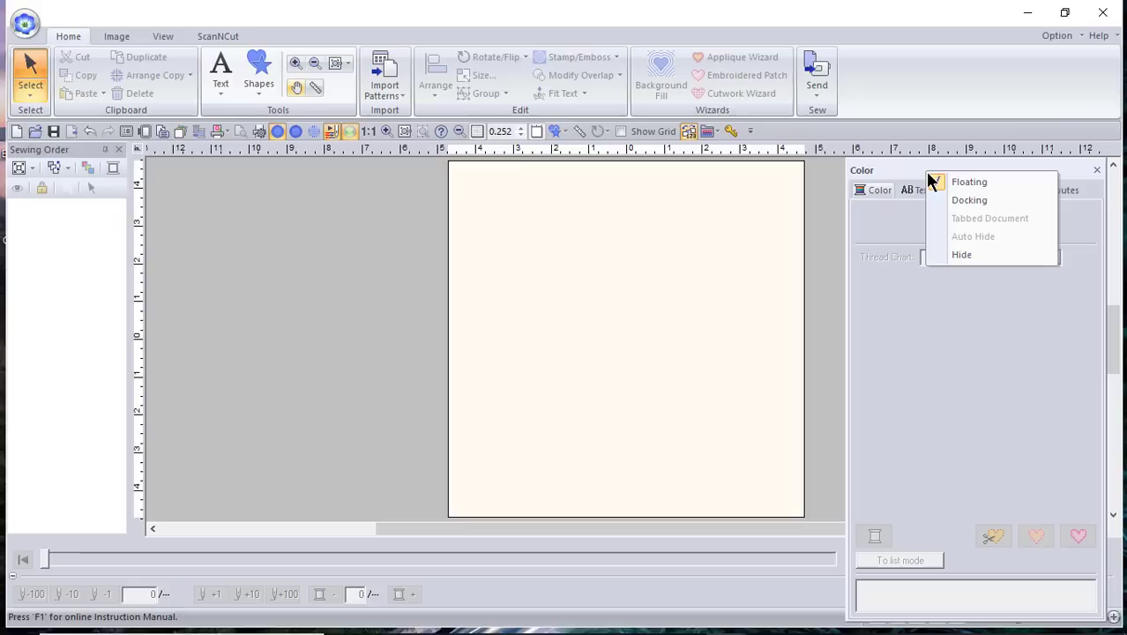
click(959, 205)
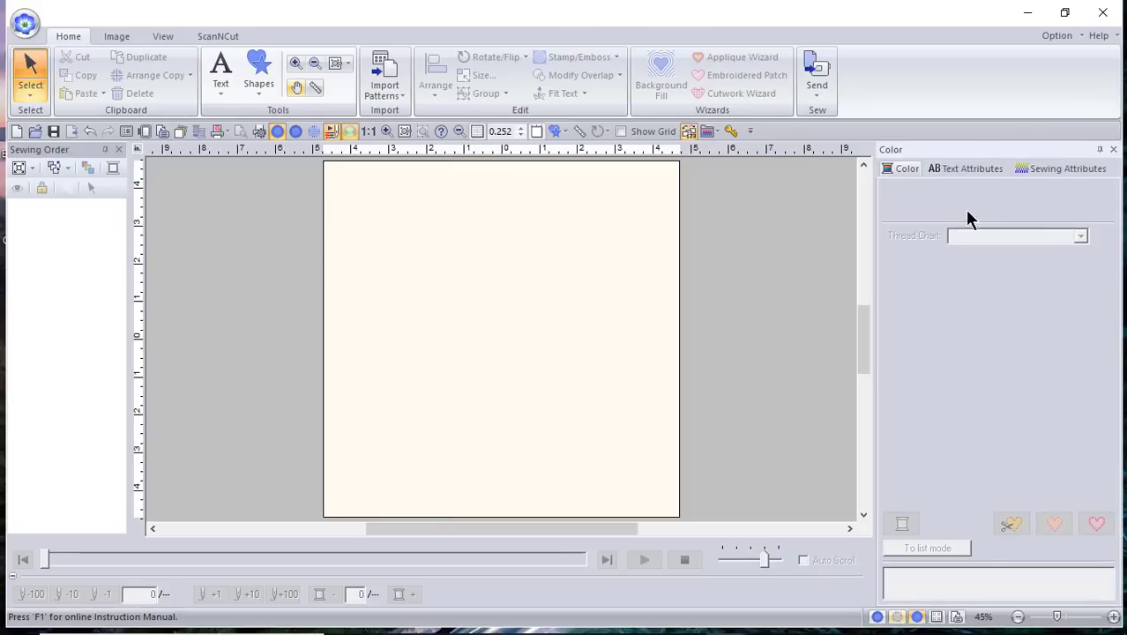
Set the Color, Text Attributes and Sewing Attributes pane group to Auto Hide, and preview its collapsed panes
right_click(988, 147)
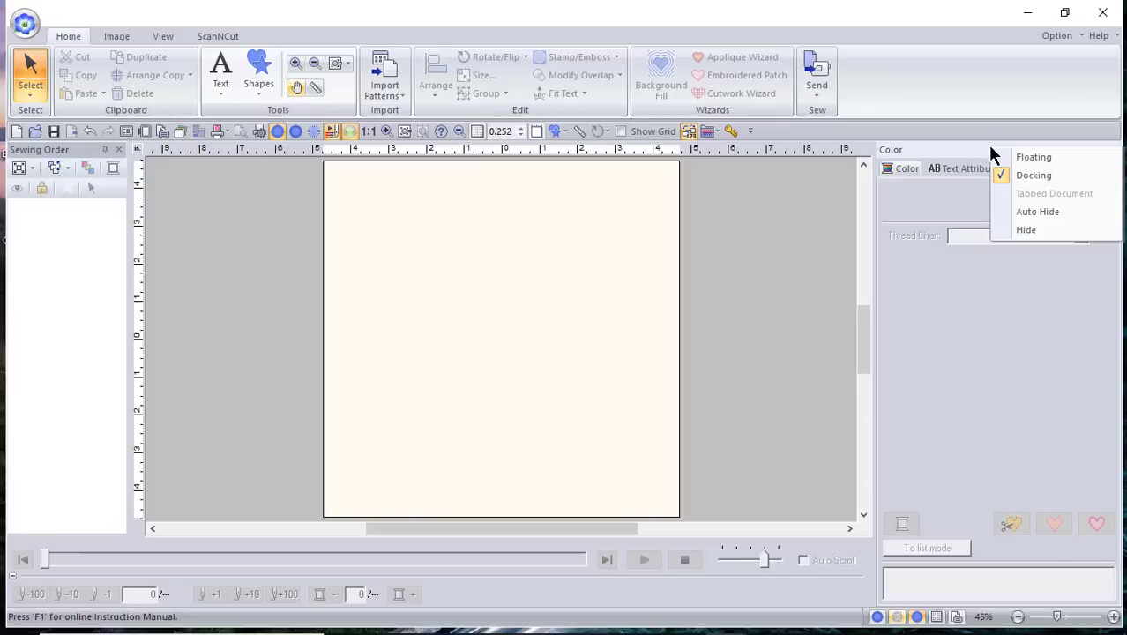
click(1020, 212)
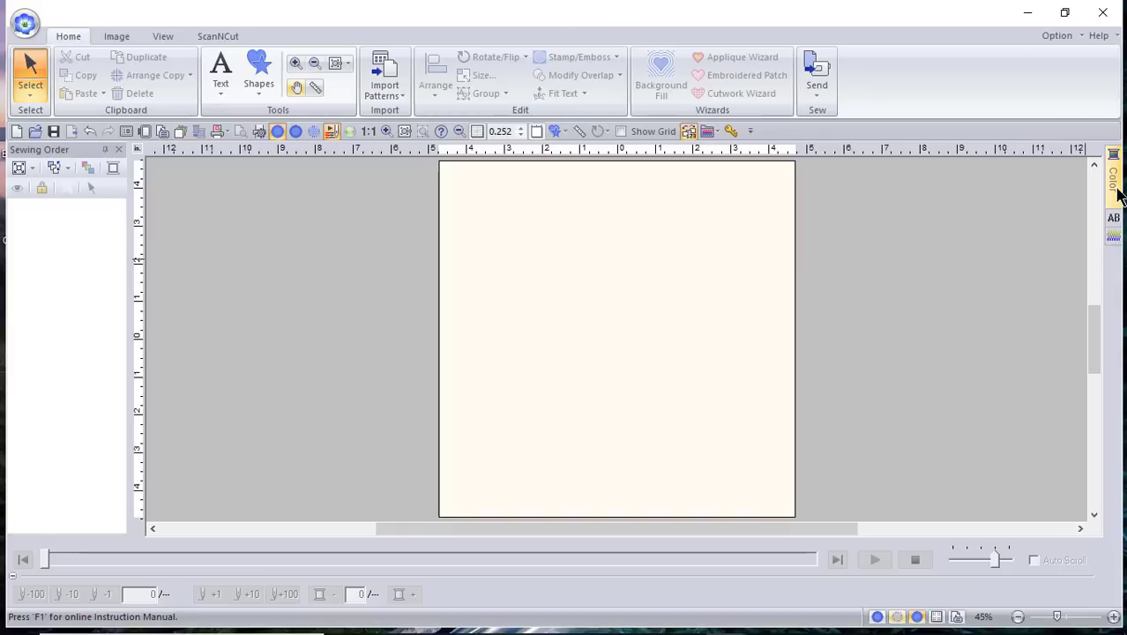
mouse_move(1116, 190)
mouse_move(1111, 226)
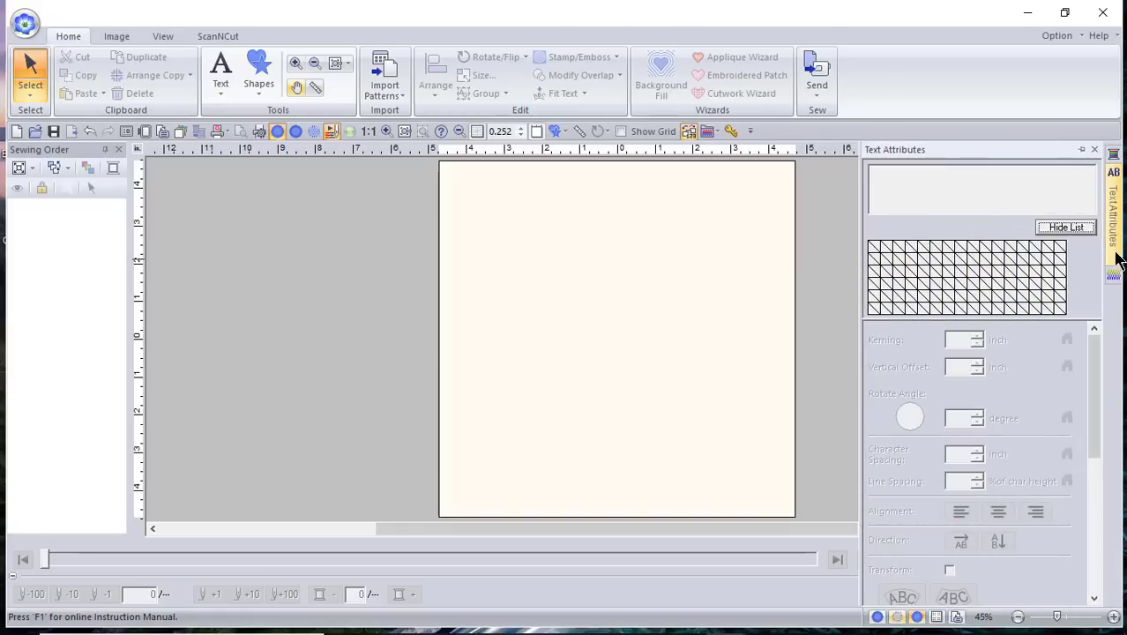
mouse_move(1114, 277)
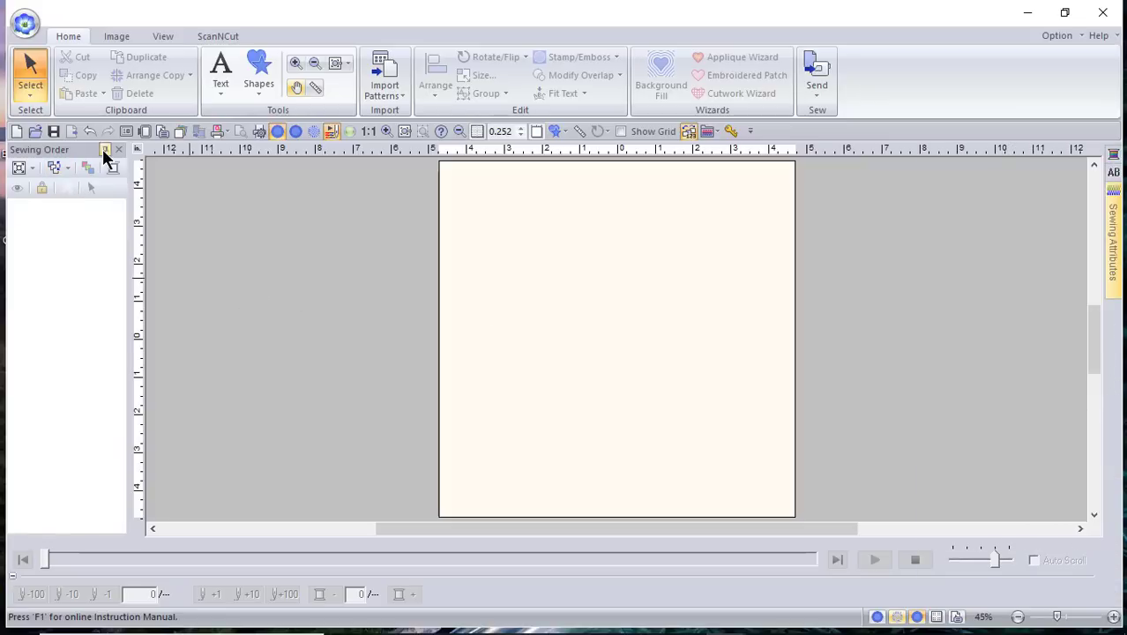
Set the Sewing Order pane to Auto Hide
right_click(57, 221)
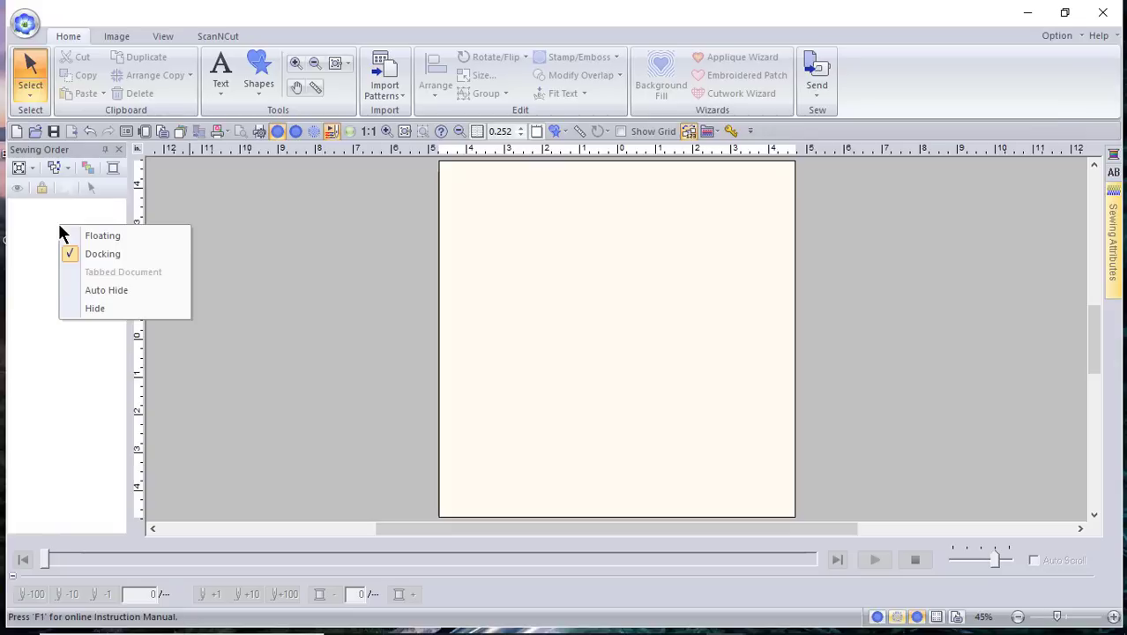
click(80, 289)
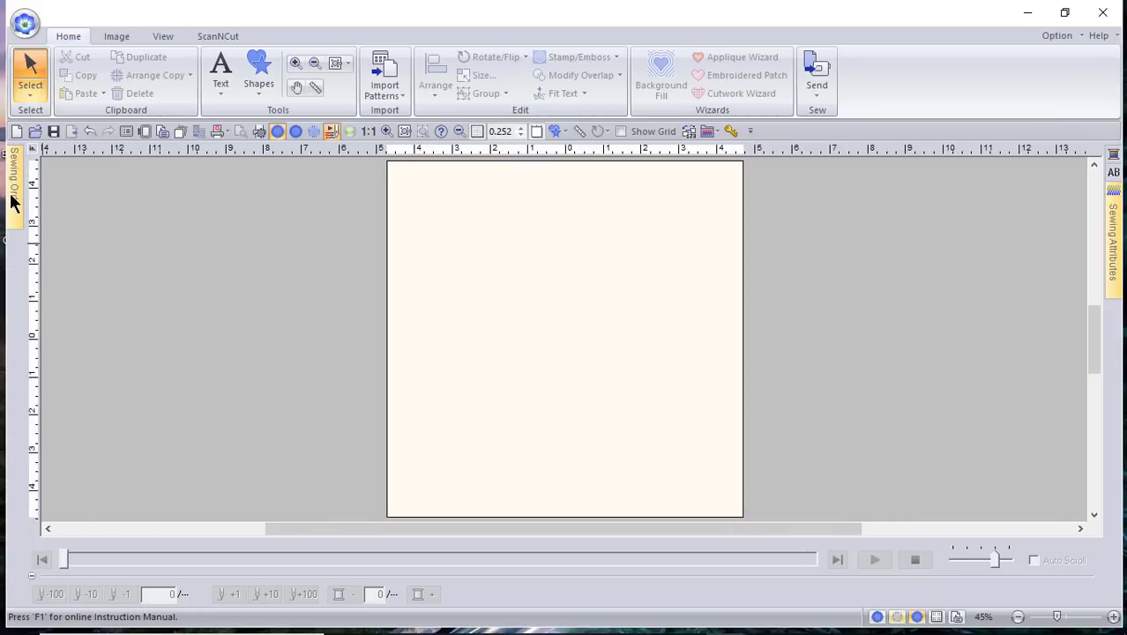
mouse_move(13, 202)
Start importing patterns from the Design Library and show the Birds category
click(391, 92)
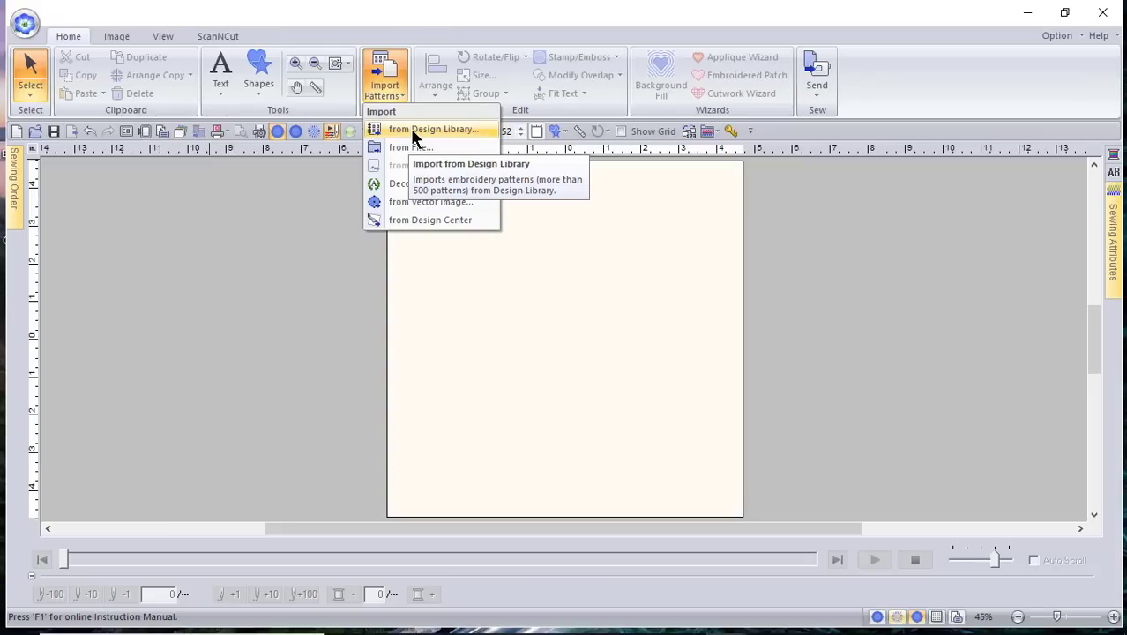
click(410, 129)
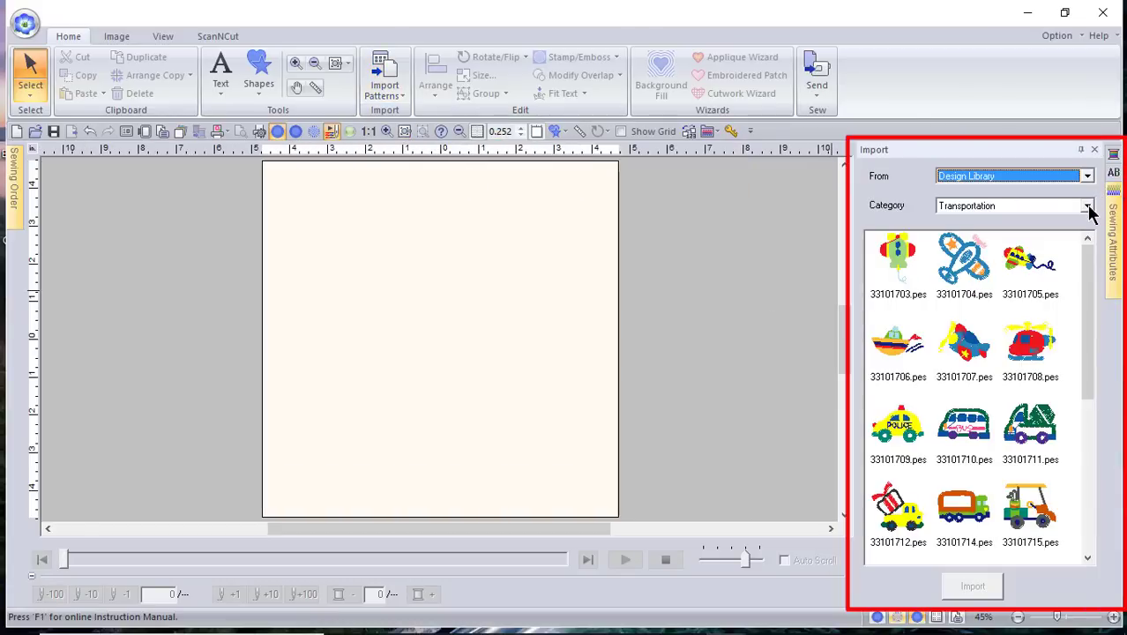
click(1088, 206)
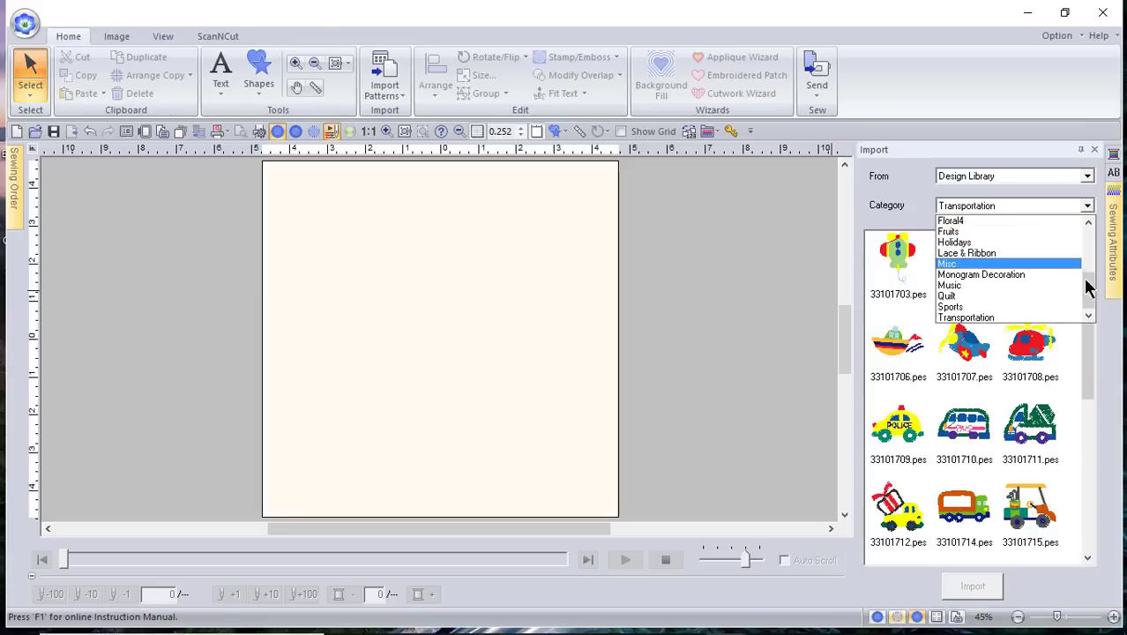
drag(1093, 291, 1098, 254)
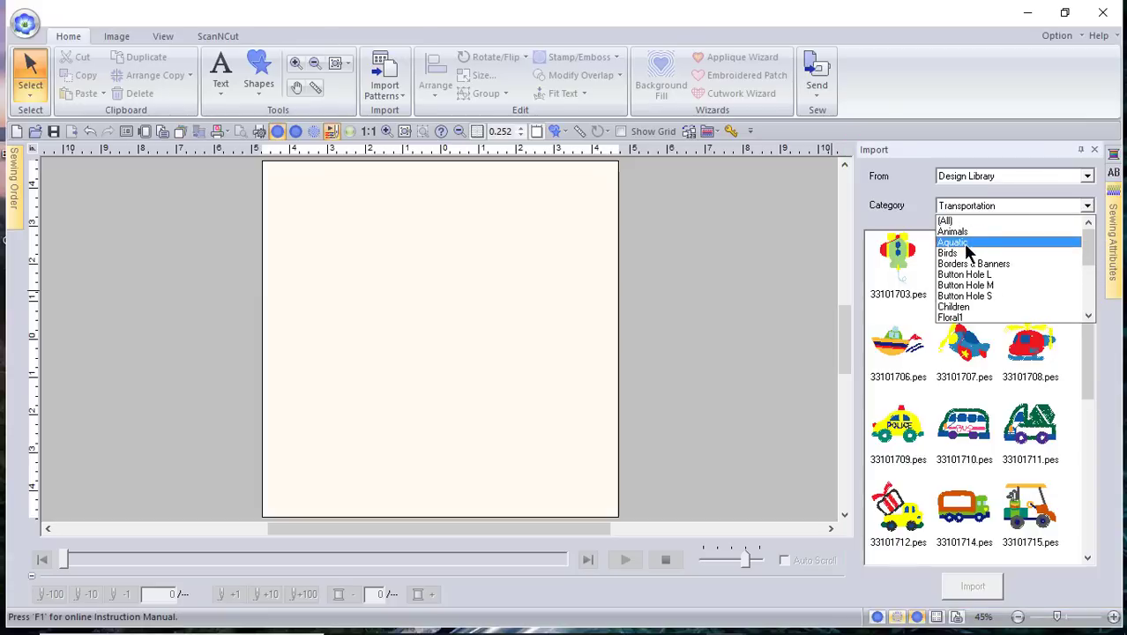
click(1006, 253)
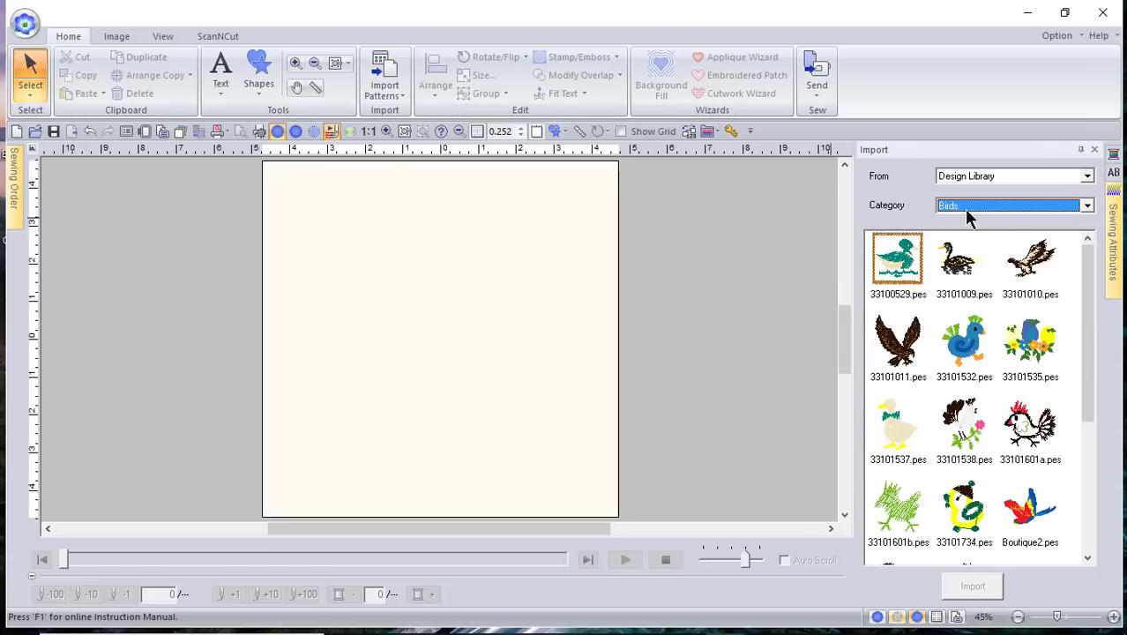
mouse_move(1091, 287)
mouse_down()
mouse_move(1089, 431)
mouse_move(1091, 285)
mouse_up()
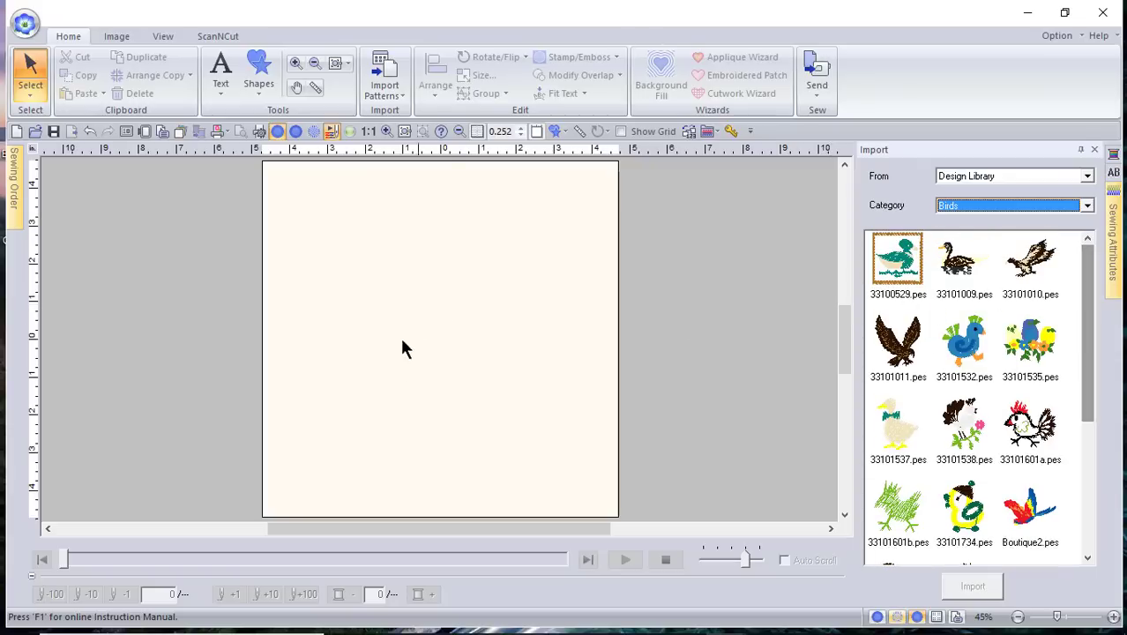
Place the framed duck 33100529.pes above and left of the design page's center, and import the bird 33101009.pes
drag(897, 280, 1063, 440)
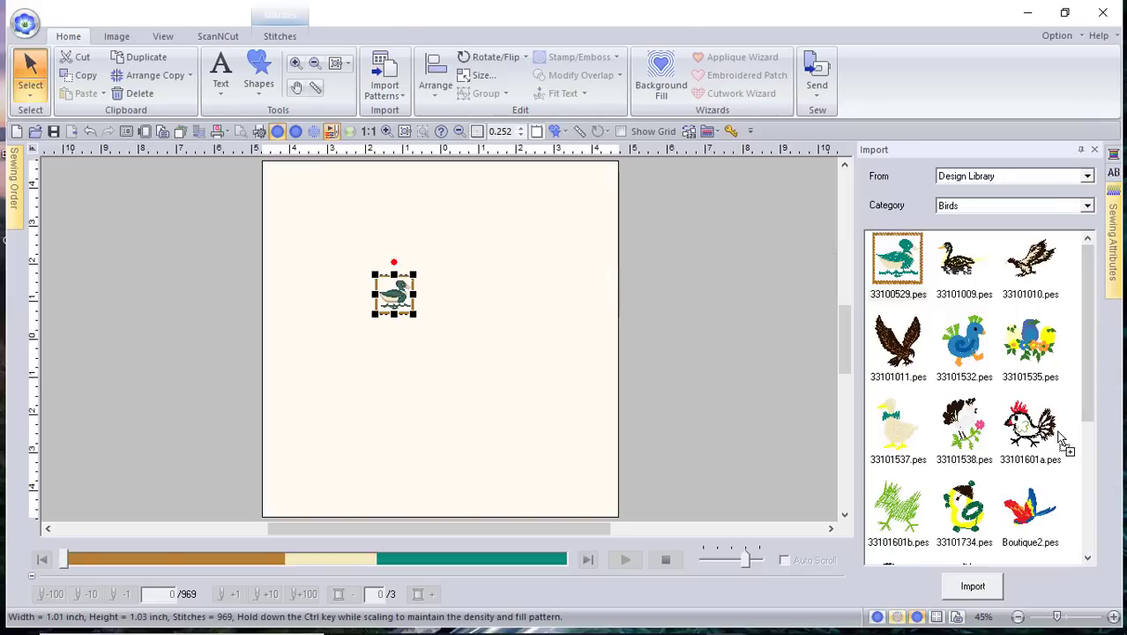
click(969, 275)
double_click(969, 275)
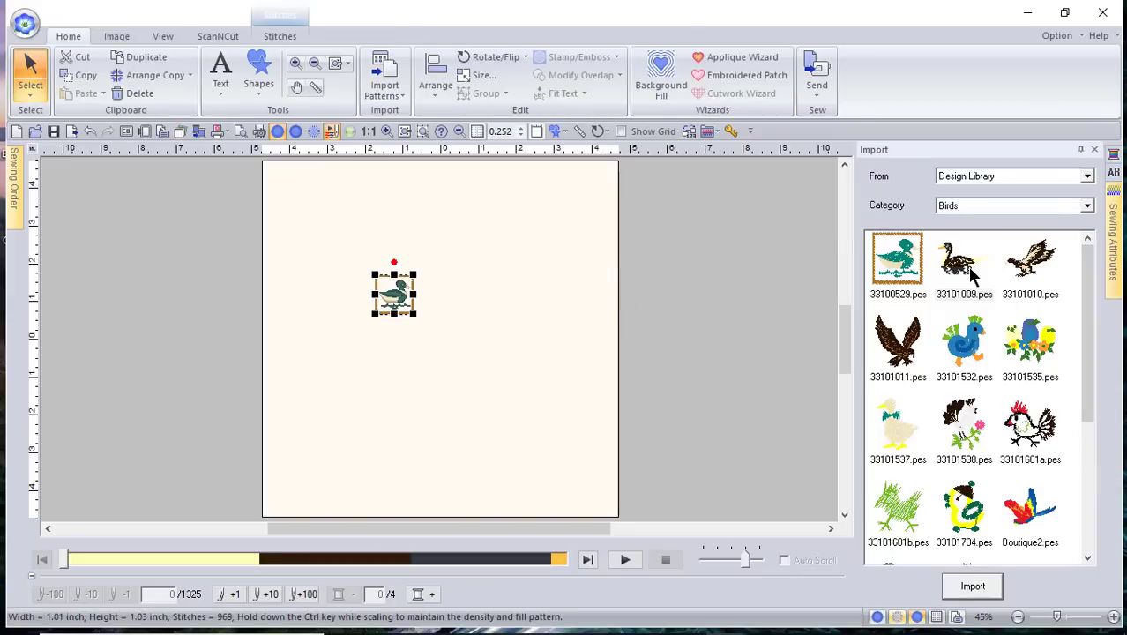
Import the blue bird 33101532.pes and move it to the lower right of the other two designs
click(975, 365)
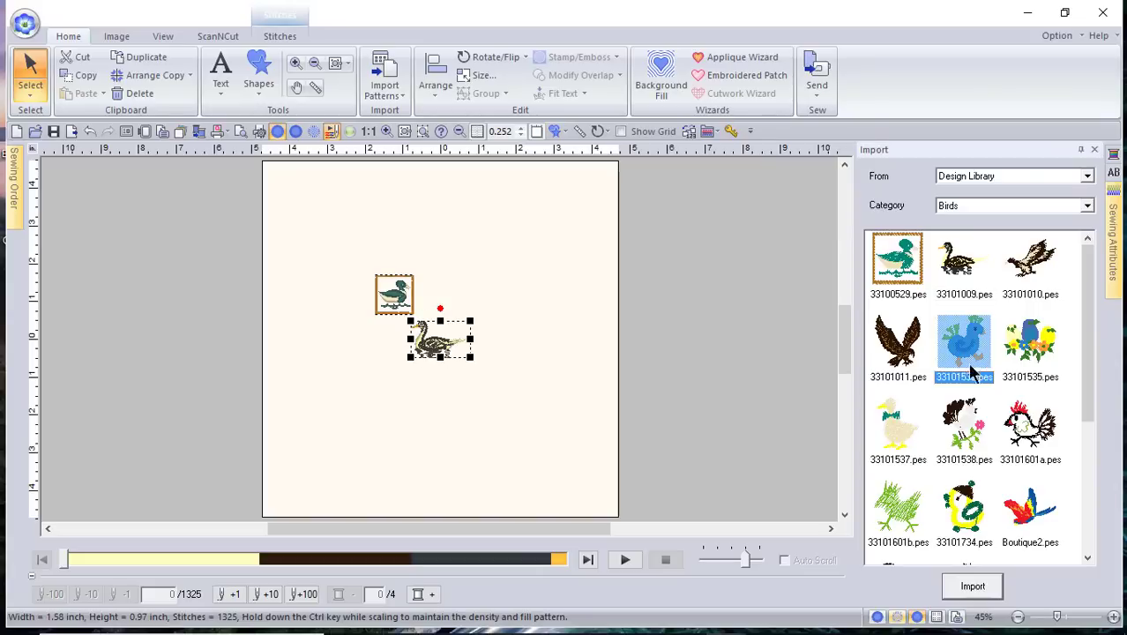
click(974, 588)
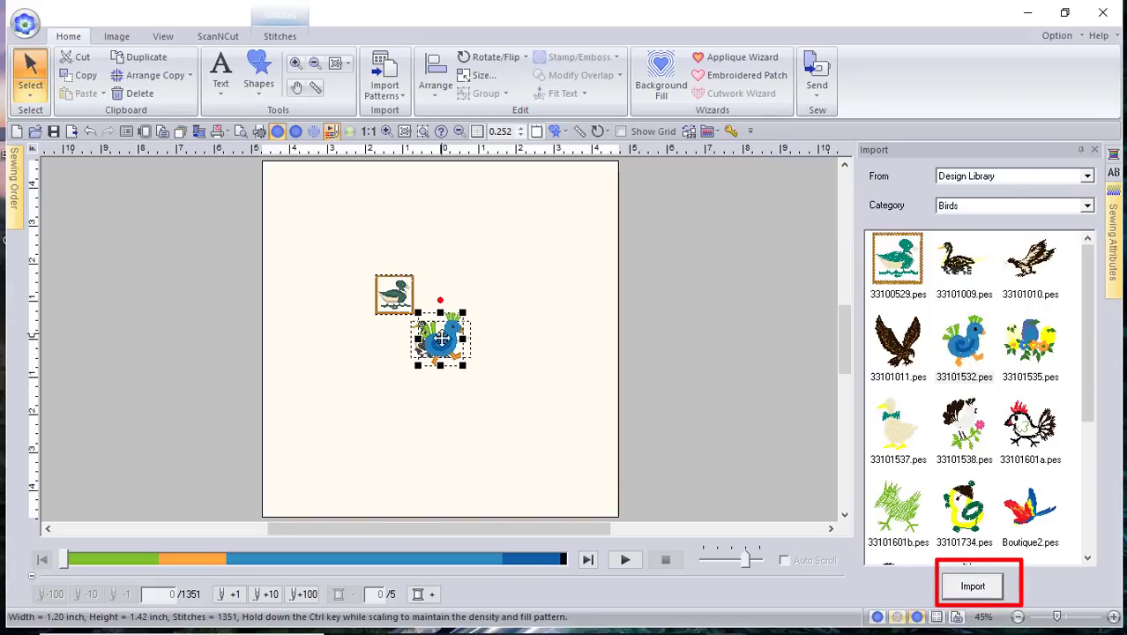
drag(441, 338, 519, 414)
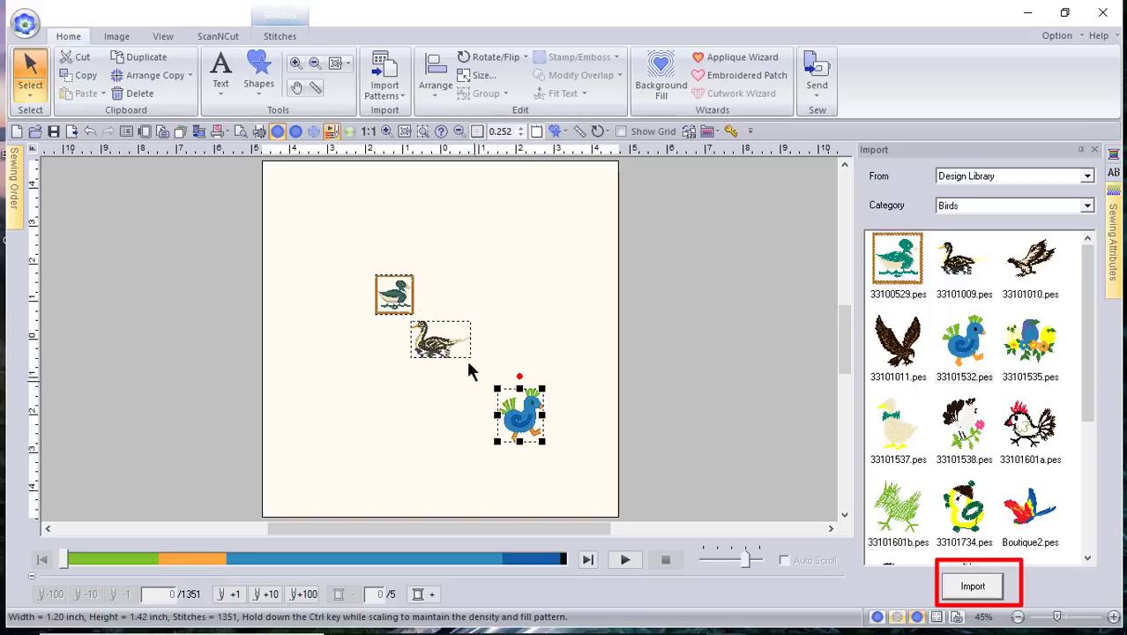
Move the framed duck farther up and left on the design page, and box-select it together with the dark bird
click(394, 295)
drag(394, 295, 339, 255)
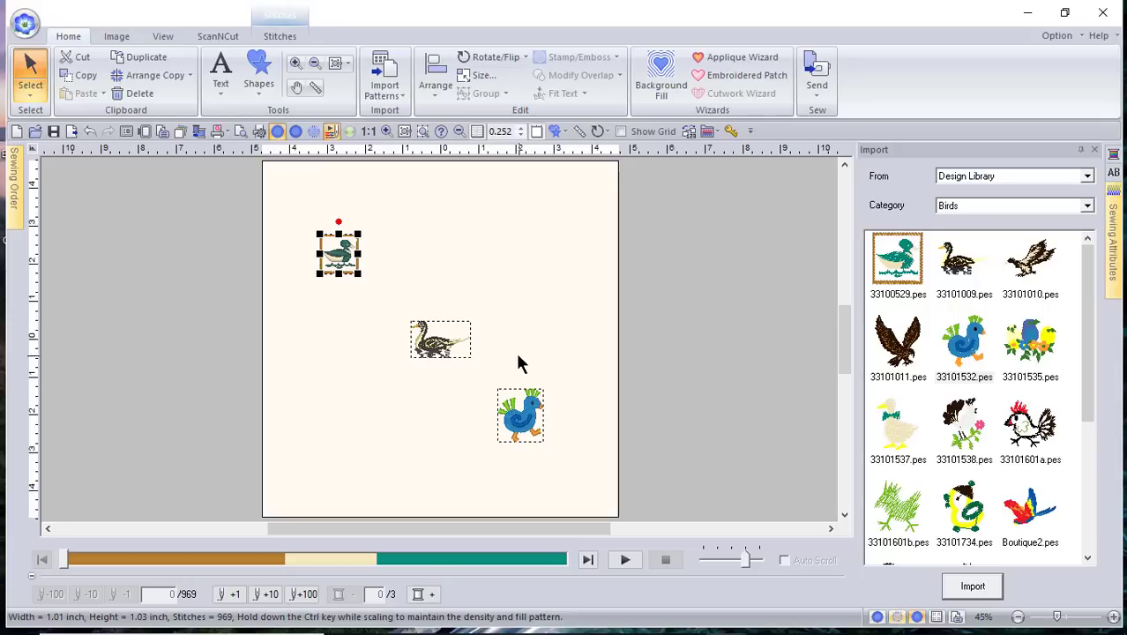
drag(514, 355, 282, 205)
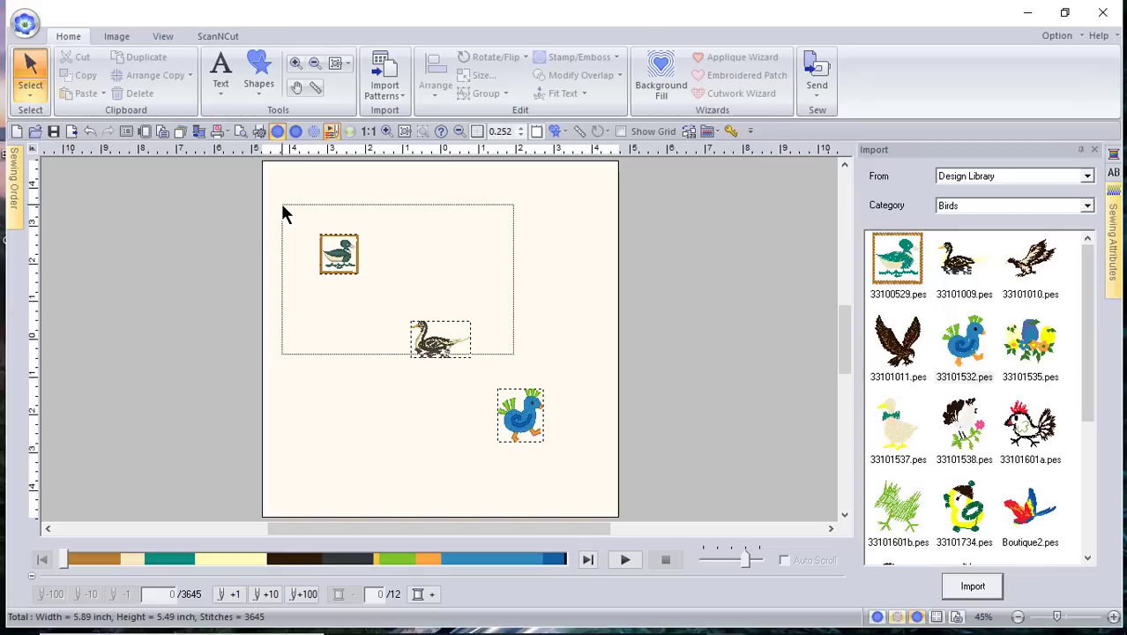
drag(282, 208, 282, 208)
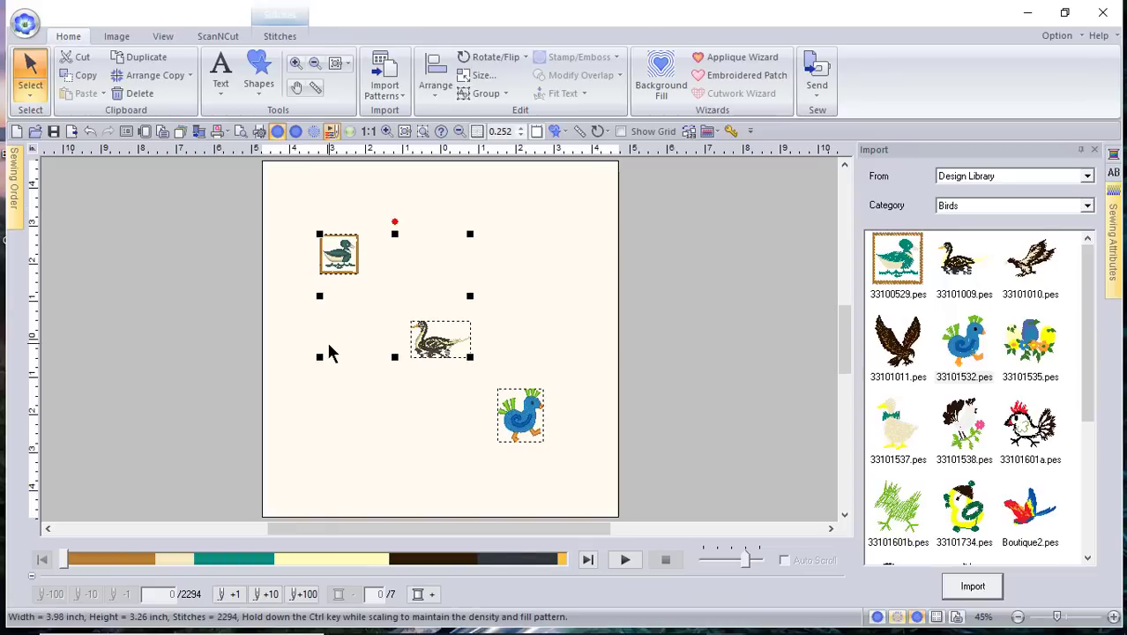
Box-select the framed duck and the dark bird again, and clear the selection
right_click(391, 280)
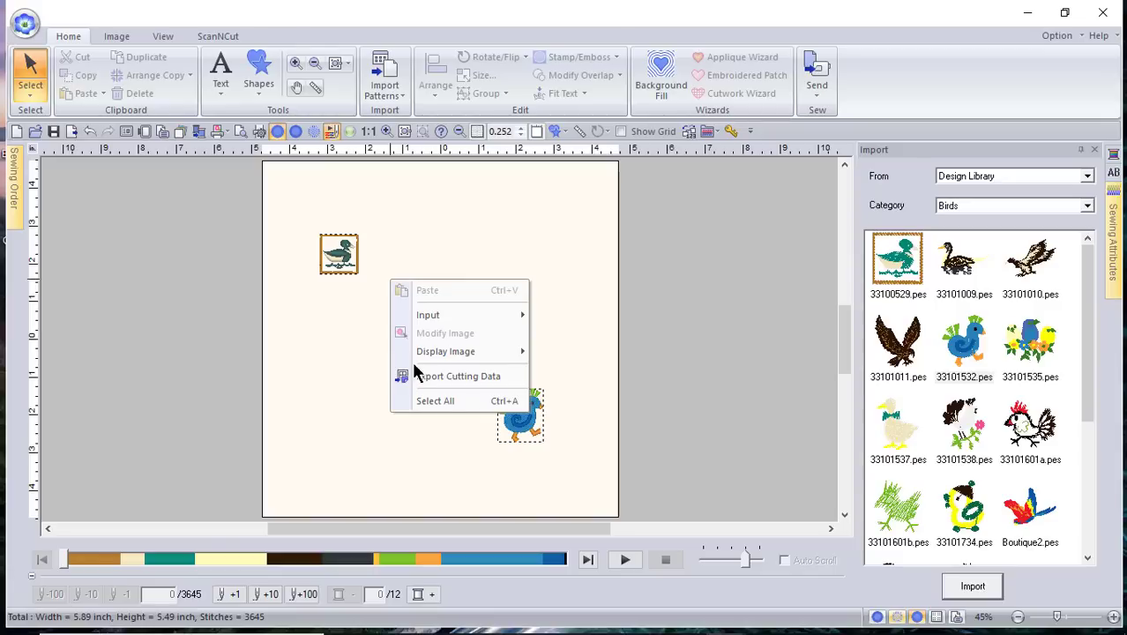
click(302, 221)
drag(302, 220, 478, 374)
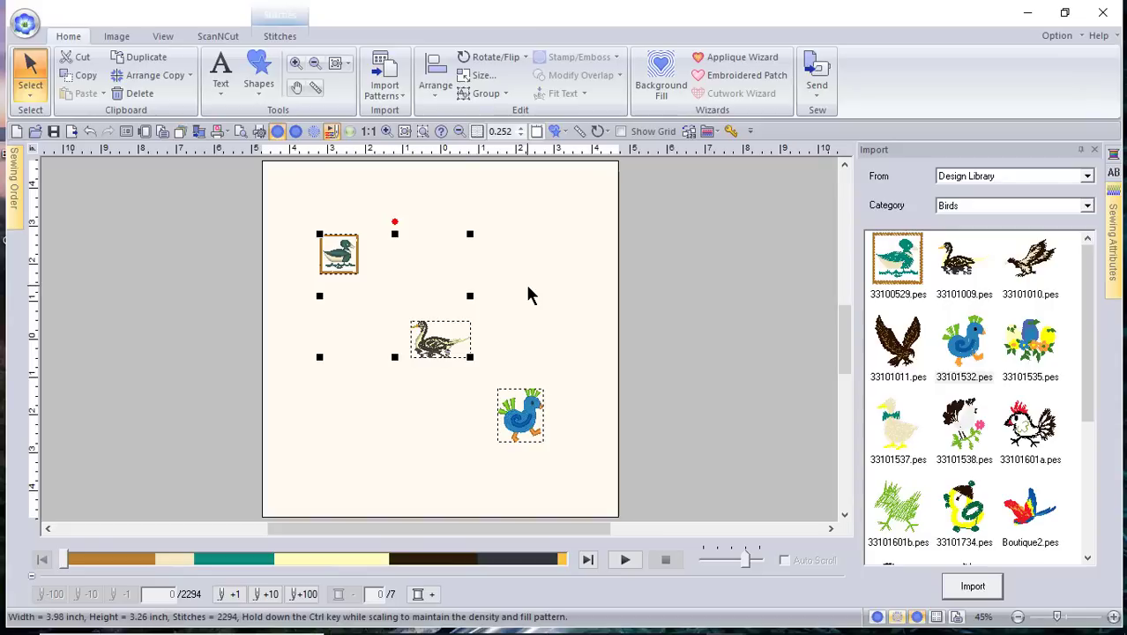
click(480, 201)
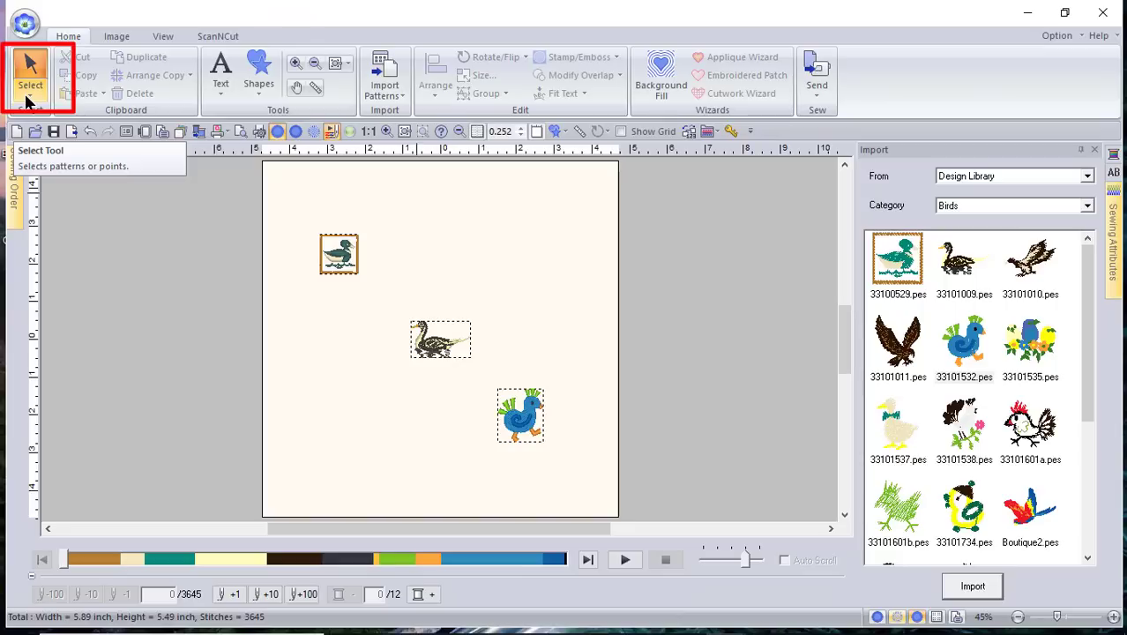
Select and delete all patterns on the design page, and import the blue bird 33101532.pes
click(29, 98)
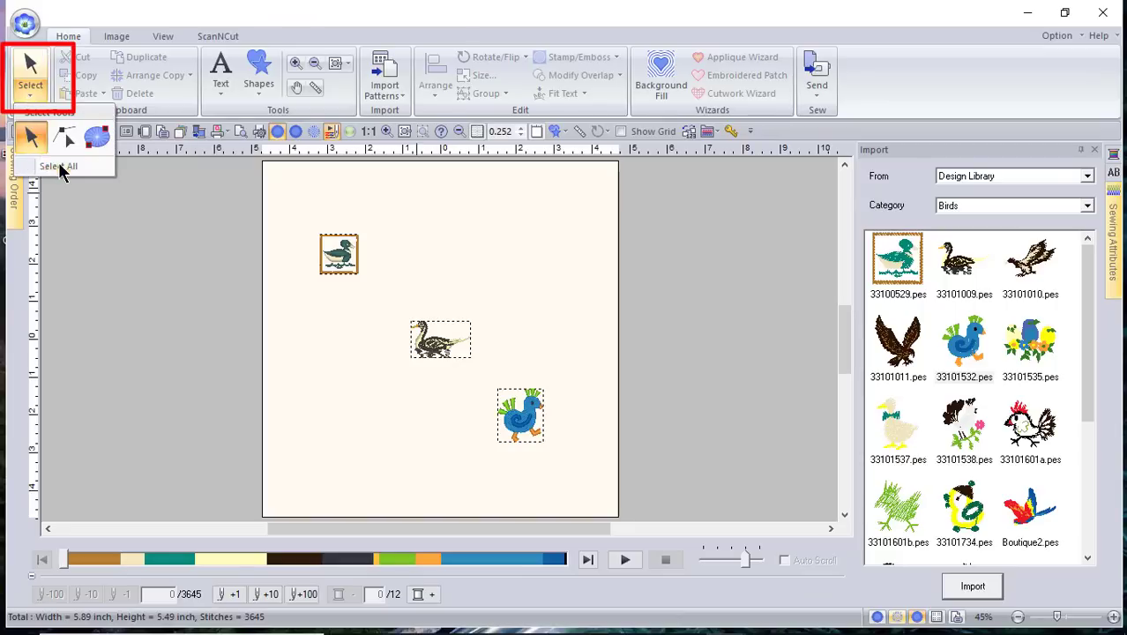
click(55, 165)
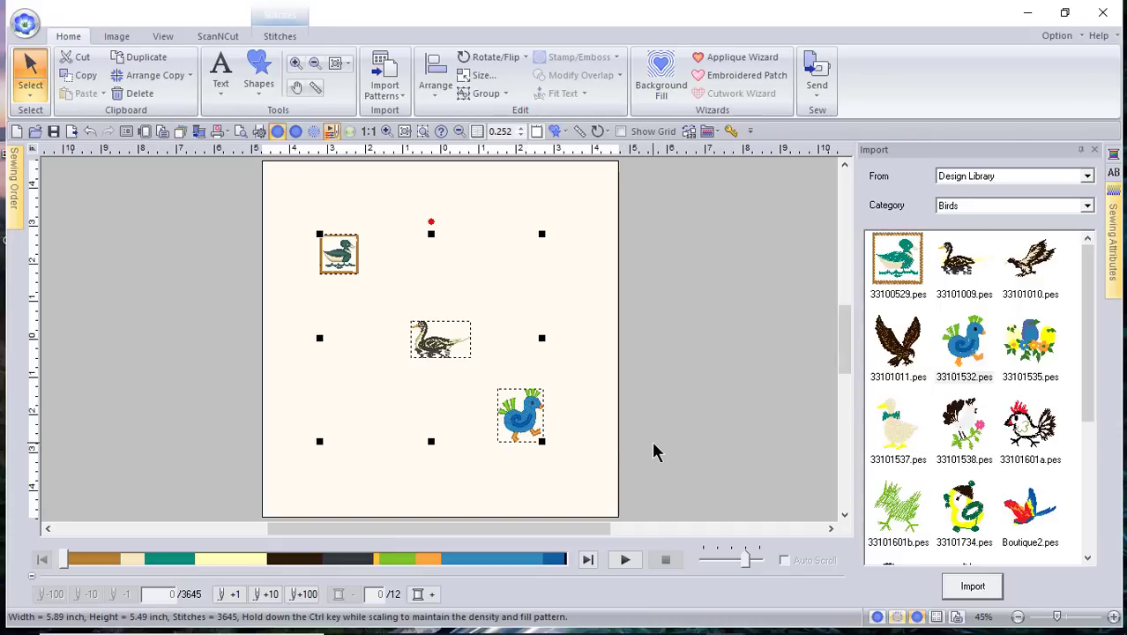
key(Delete)
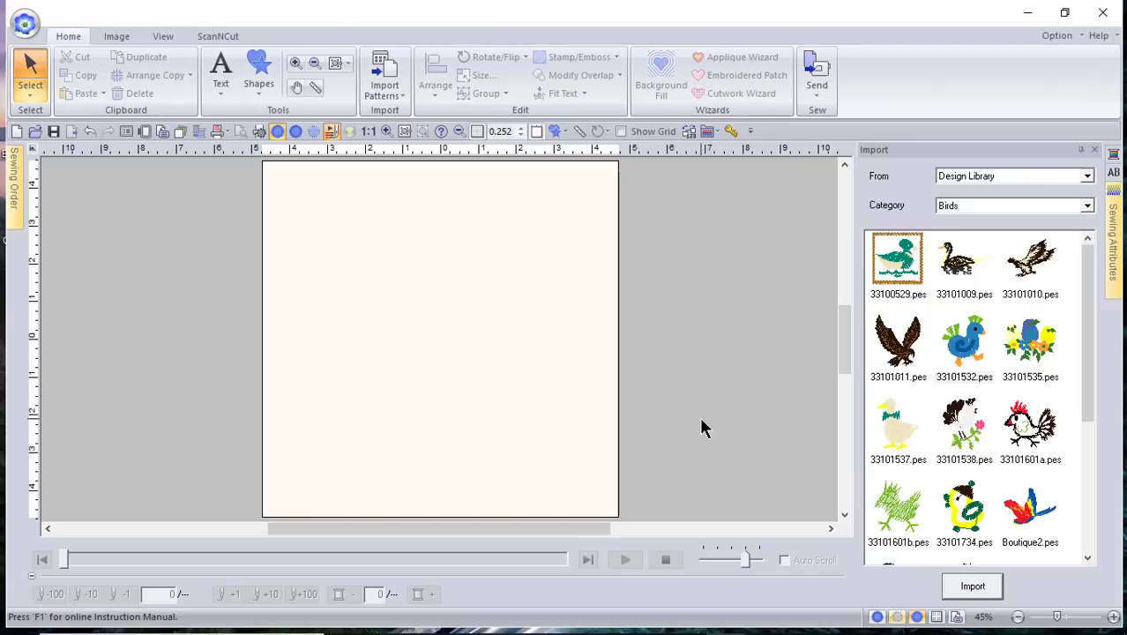
double_click(964, 342)
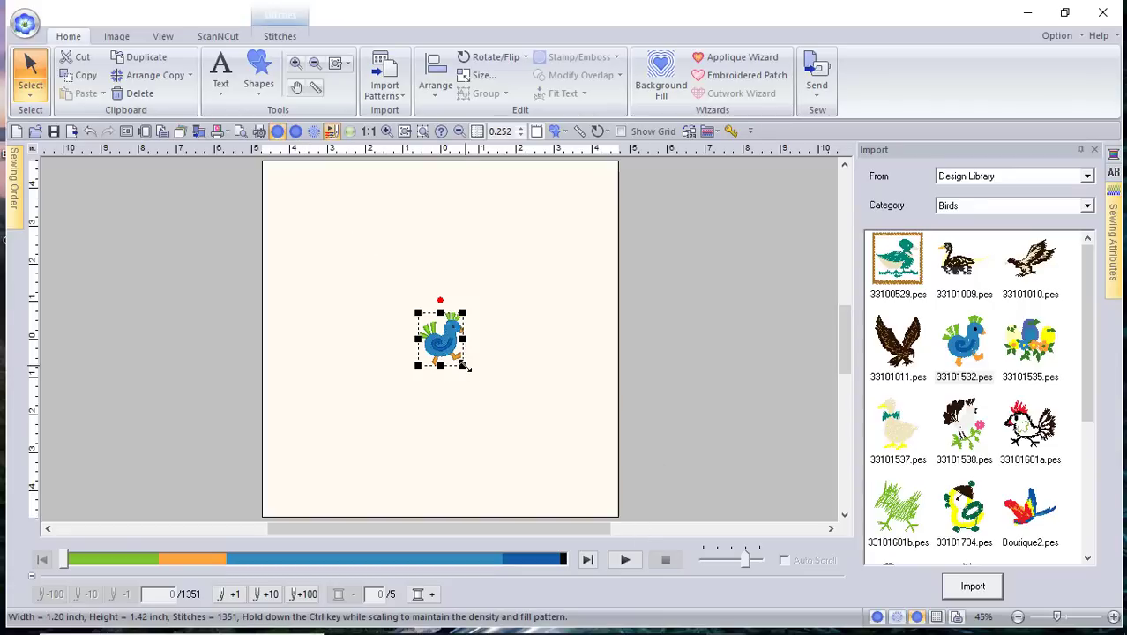
Try enlarging the blue bird to about 3.72 × 4.41 inches without maintaining its stitch density, and undo it
drag(465, 365, 573, 473)
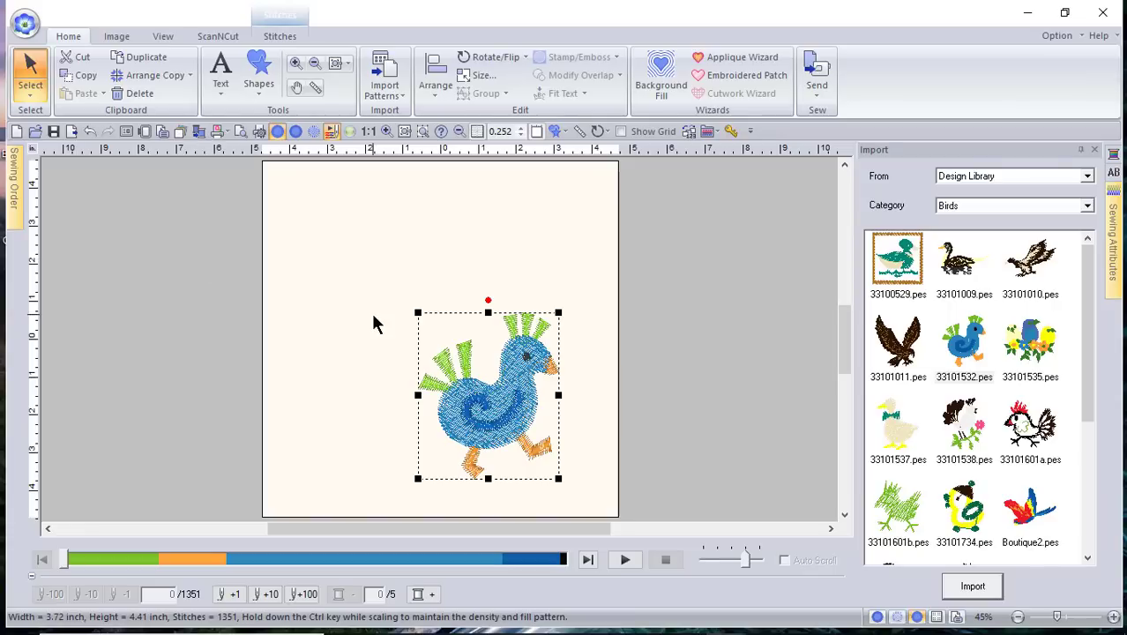
click(91, 133)
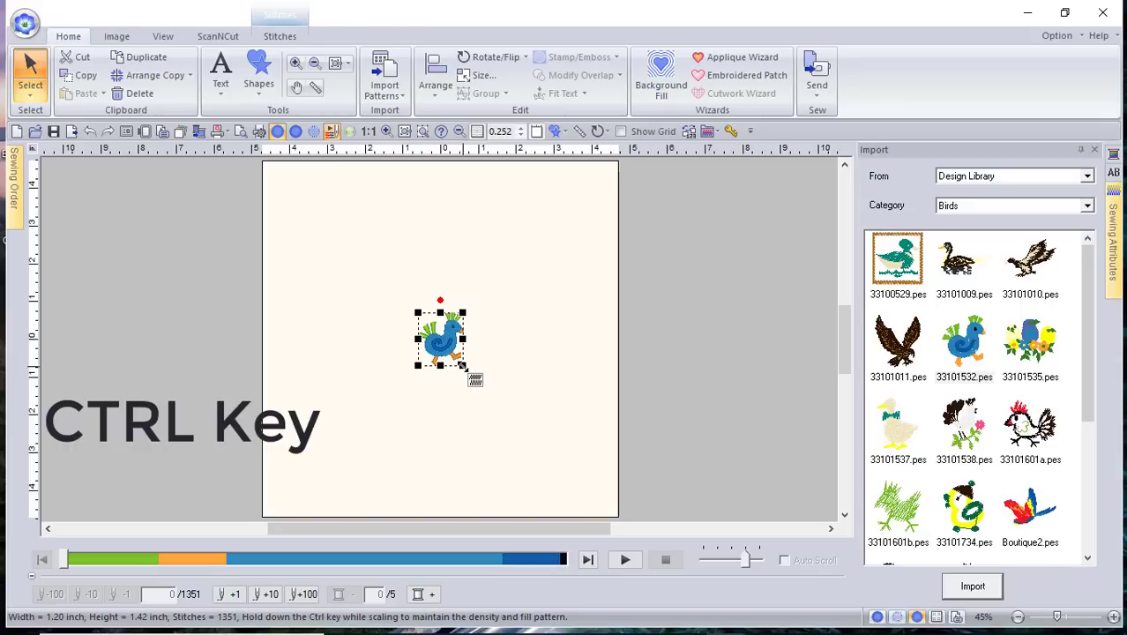
Try enlarging the bird to about 3.62 × 4.28 inches with density maintained and widening it to about 5.28 inches, and undo everything
drag(462, 365, 589, 475)
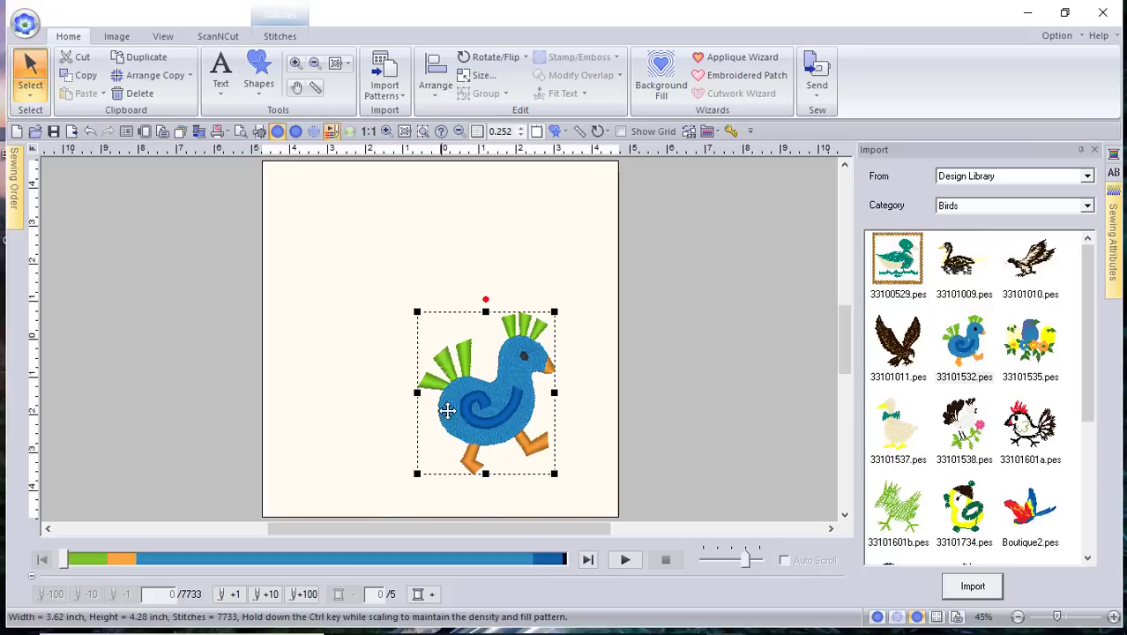
drag(475, 403, 412, 326)
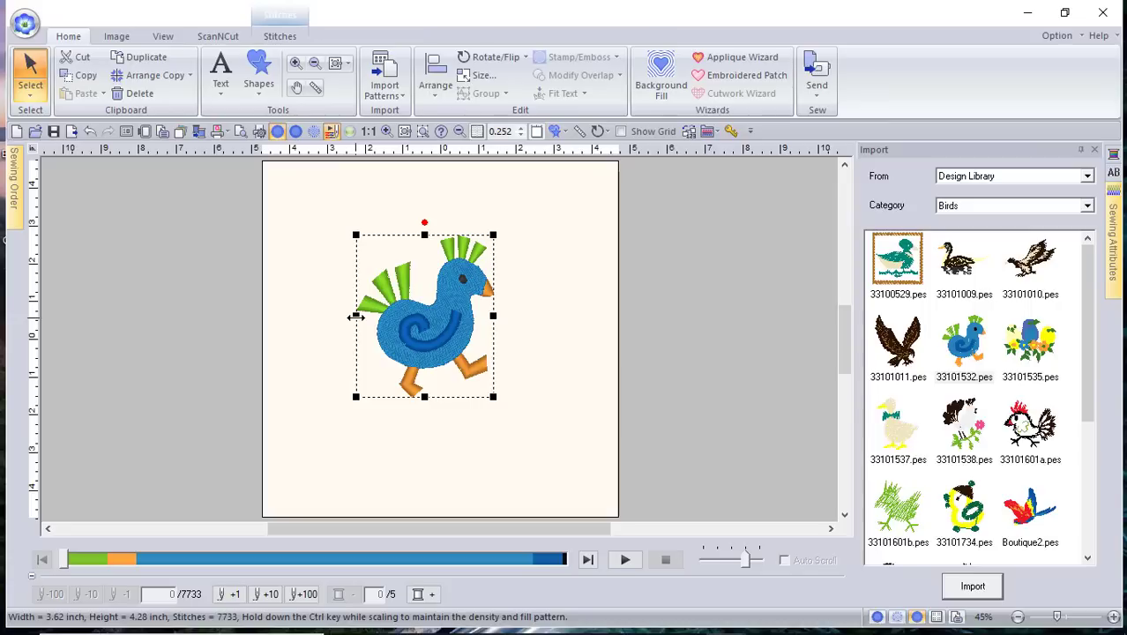
drag(355, 316, 295, 315)
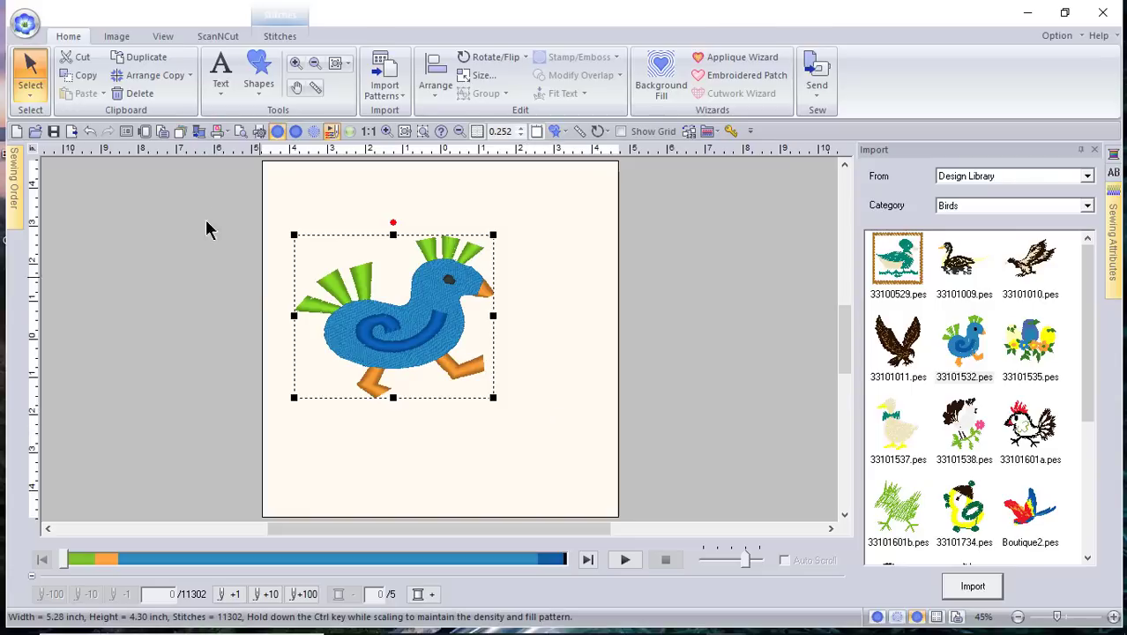
click(88, 138)
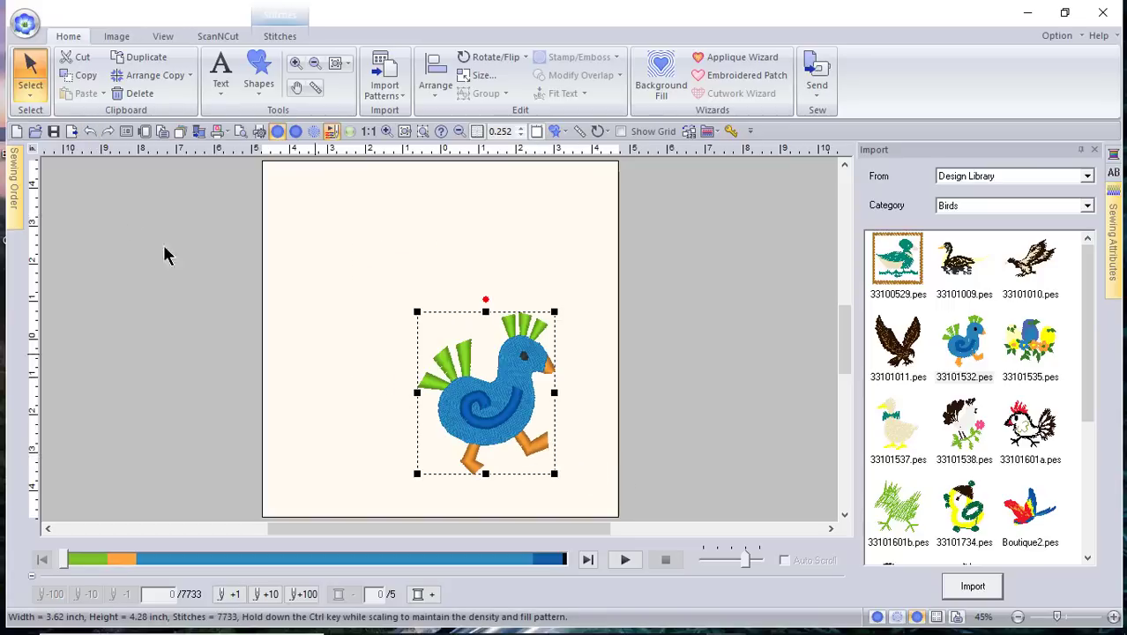
click(90, 131)
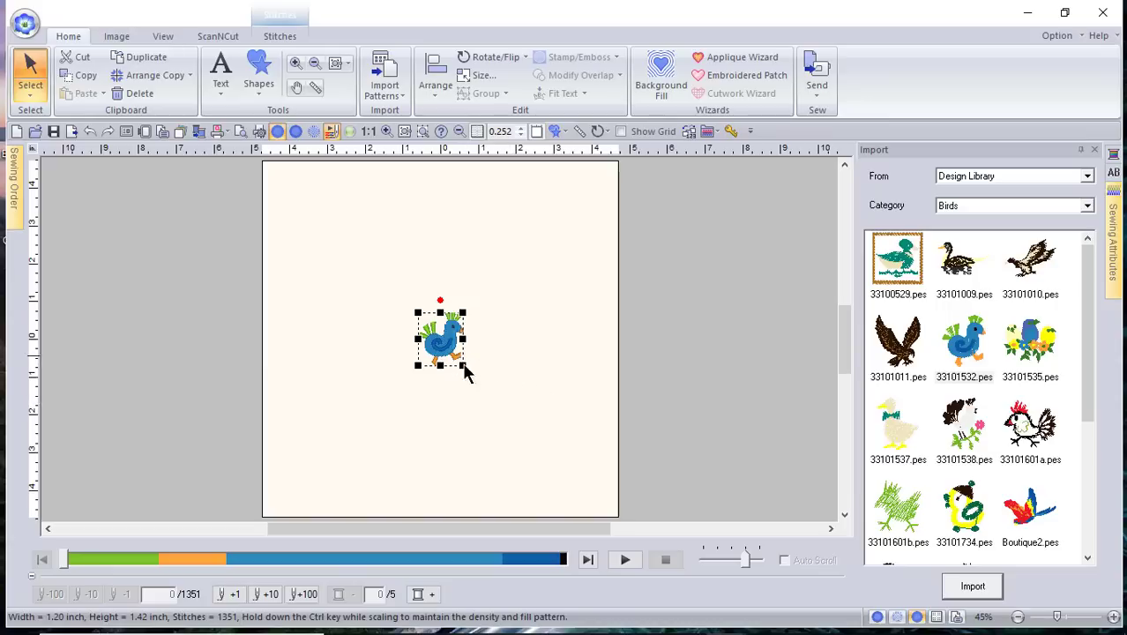
Enlarge the blue bird to about 2.66 × 3.15 inches with density maintained, and move it near the page's center
drag(464, 365, 531, 431)
drag(471, 386, 429, 330)
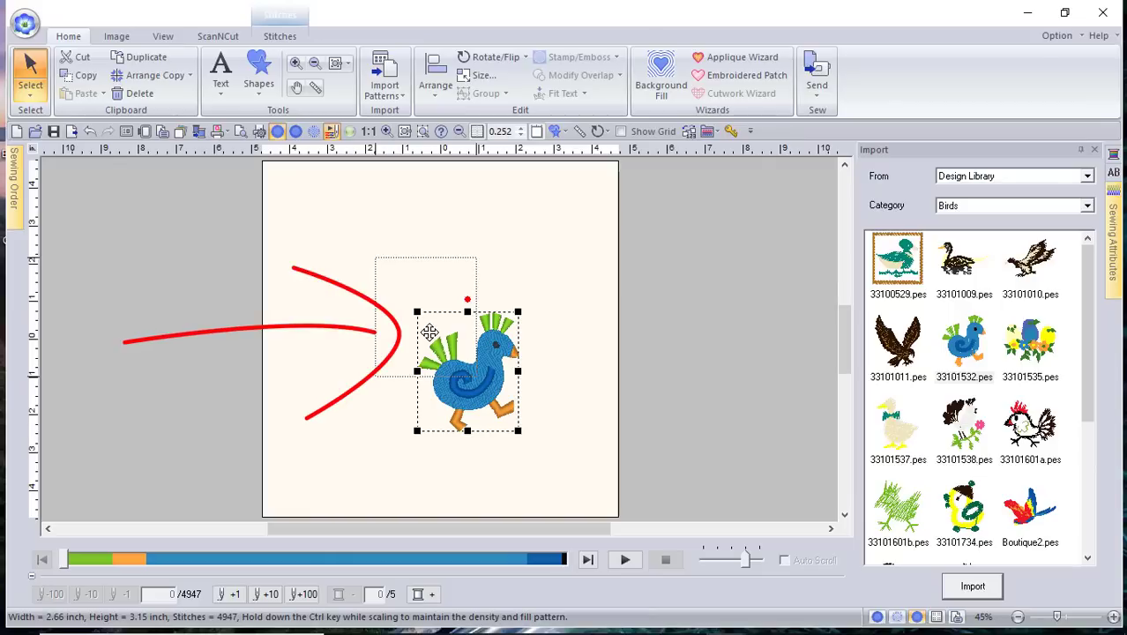
drag(428, 331, 428, 330)
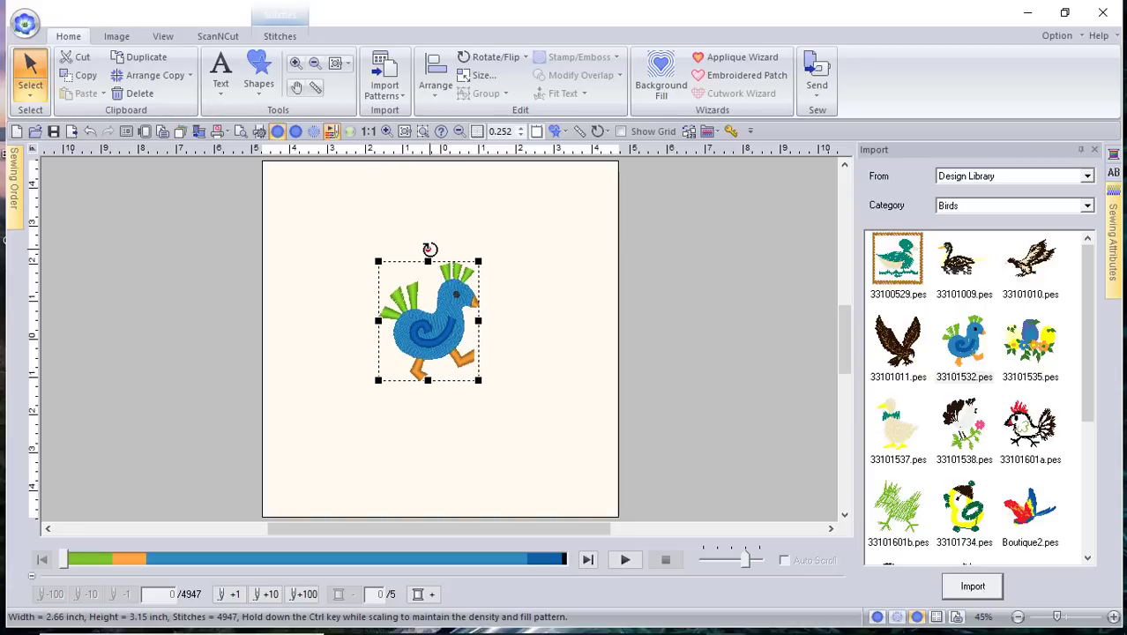
Rotate the blue bird clockwise about its center, and return it to its upright position
drag(429, 249, 537, 307)
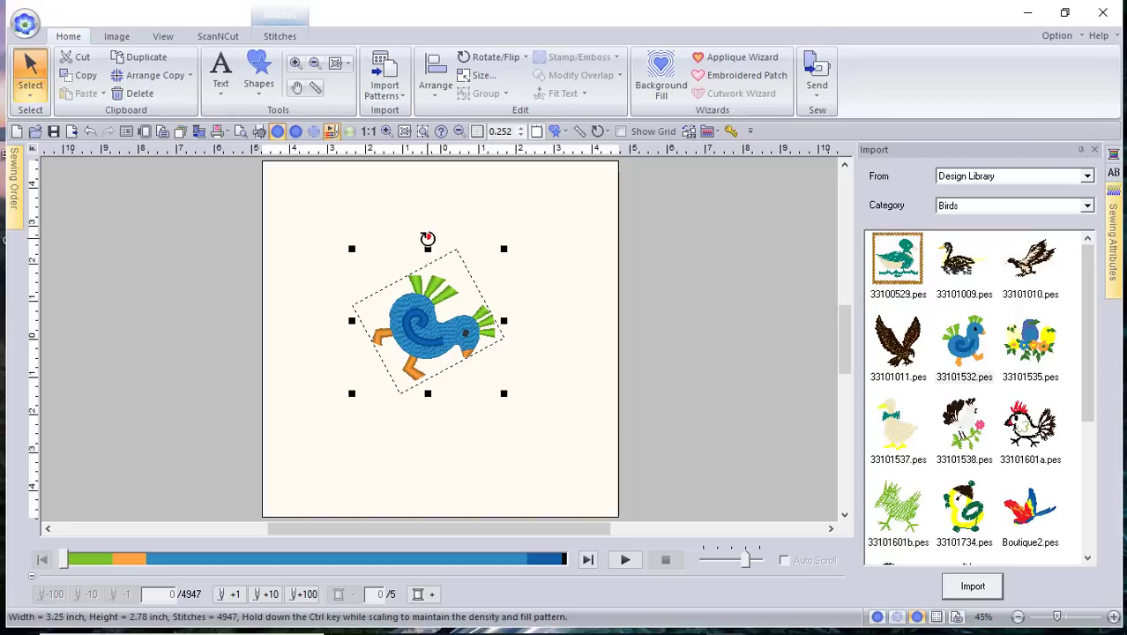
drag(429, 243, 337, 251)
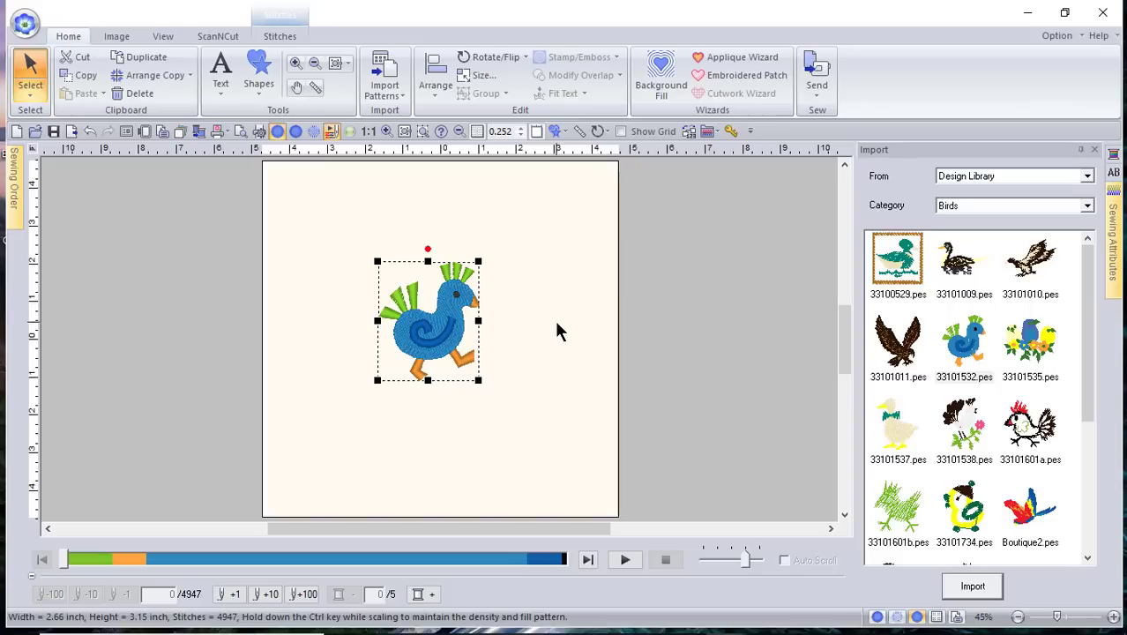
Reveal the Sewing Order pane and turn off its Auto Hide setting
mouse_move(11, 193)
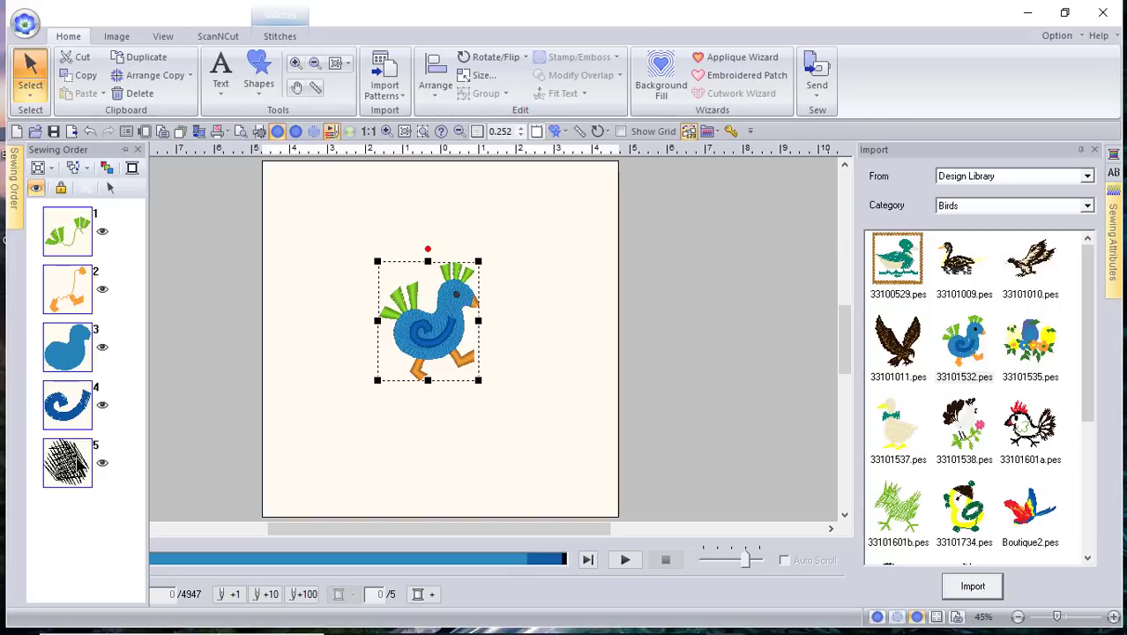
right_click(116, 210)
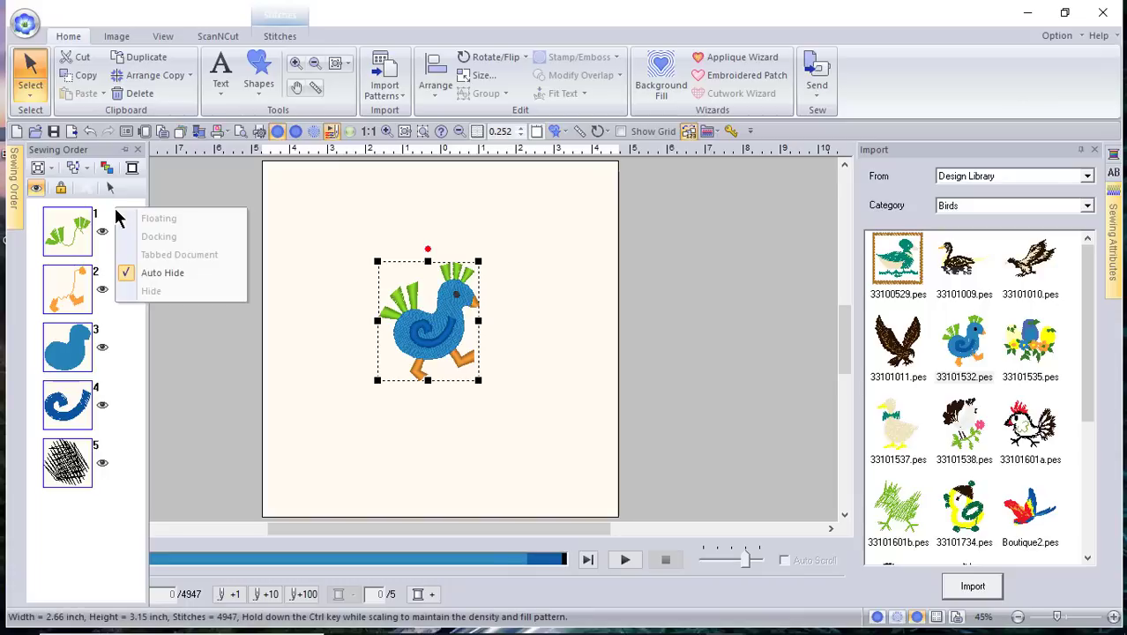
click(133, 271)
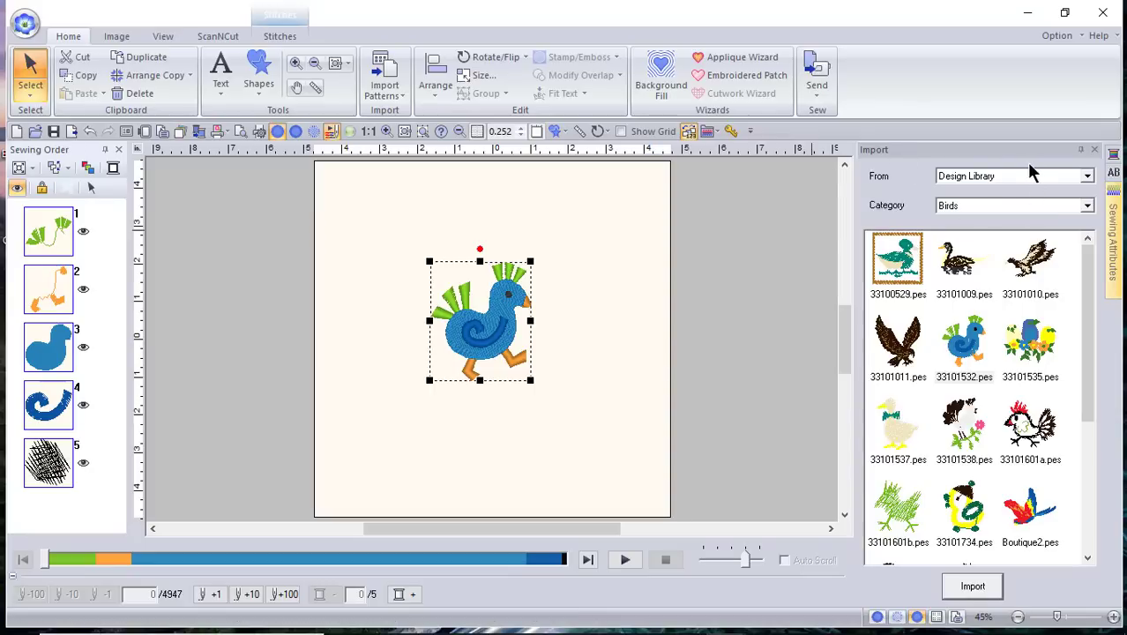
Close the Sewing Order pane and show it again
click(105, 150)
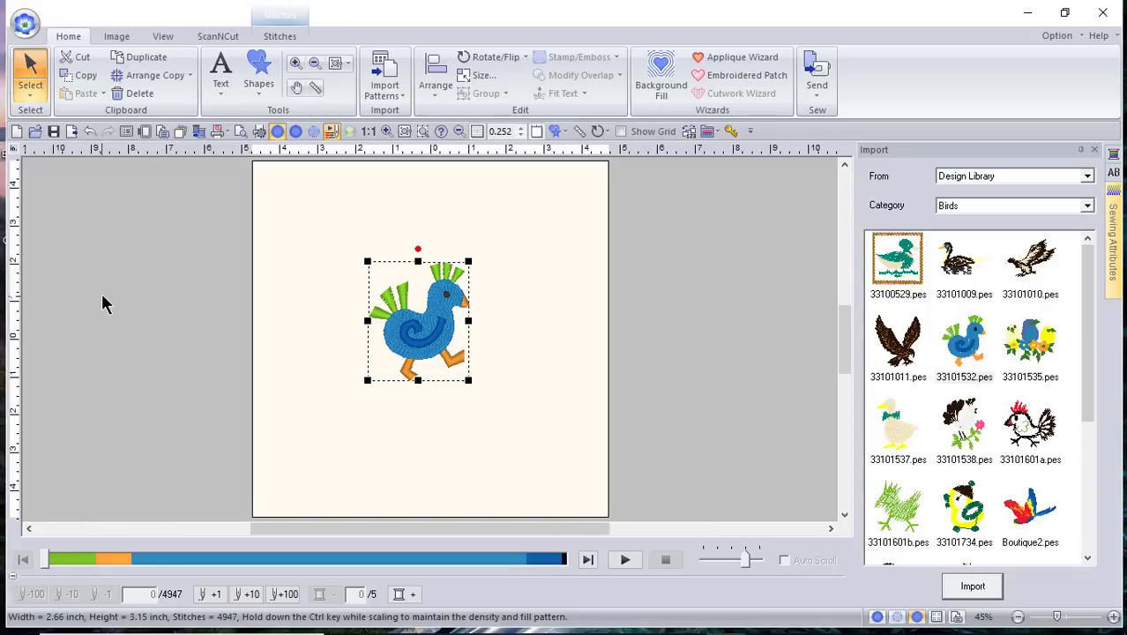
click(162, 33)
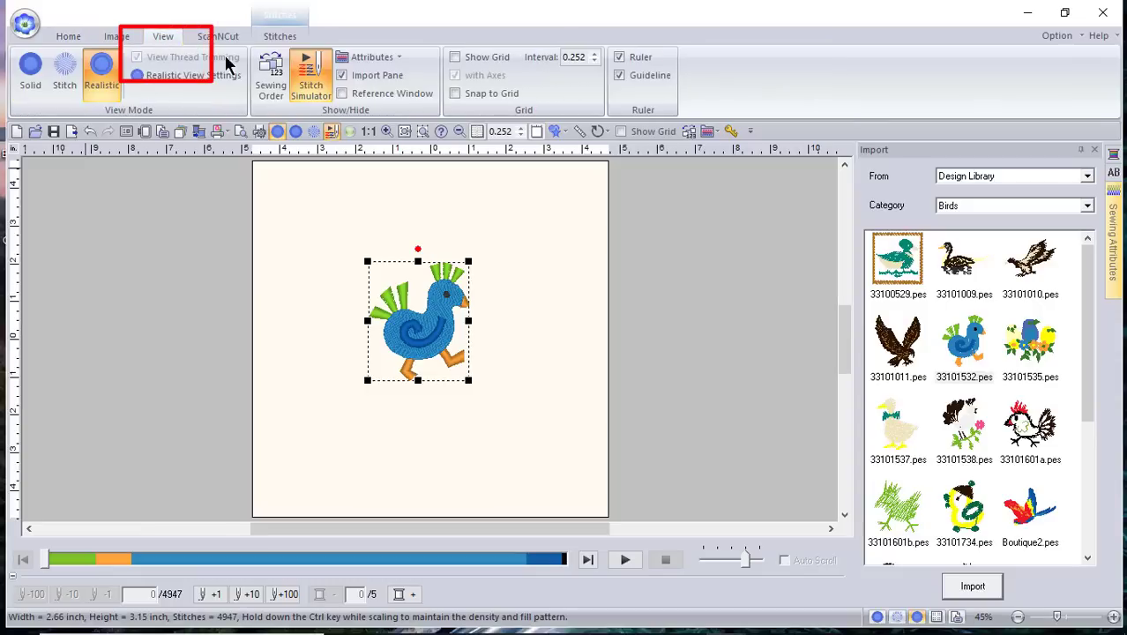
click(264, 86)
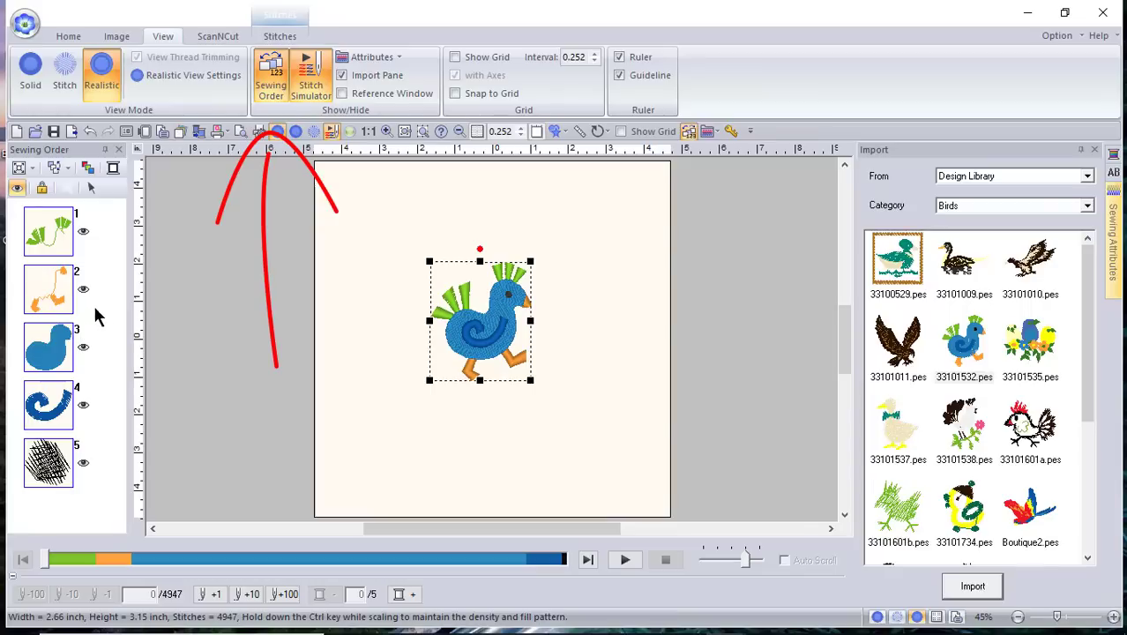
Set the Sewing Order pane to Auto Hide and pin it open again
click(104, 152)
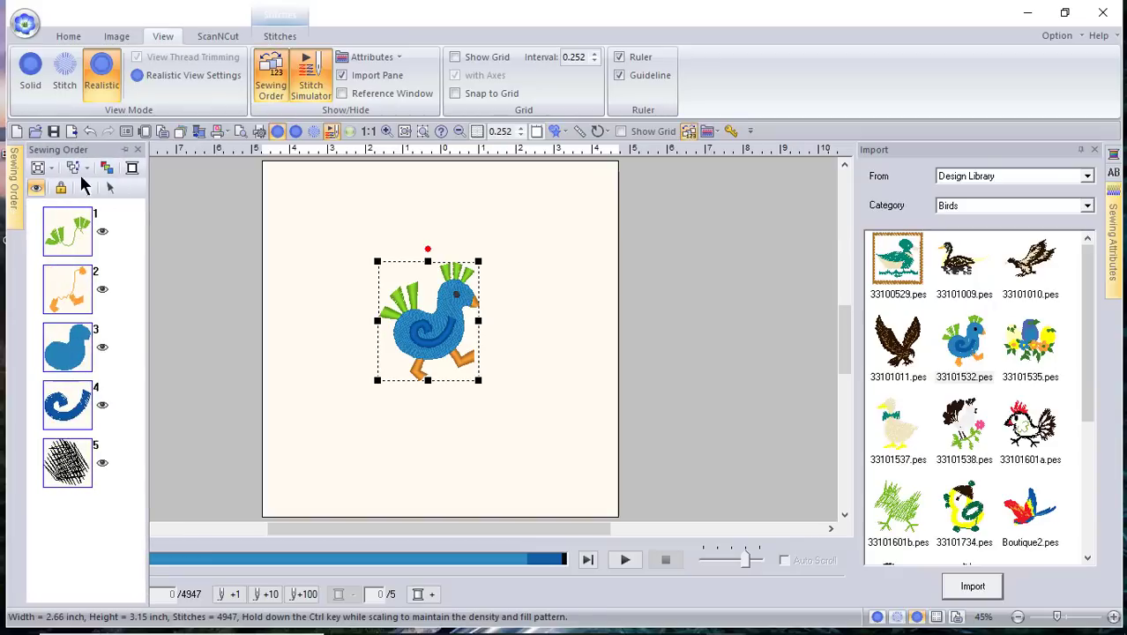
click(125, 149)
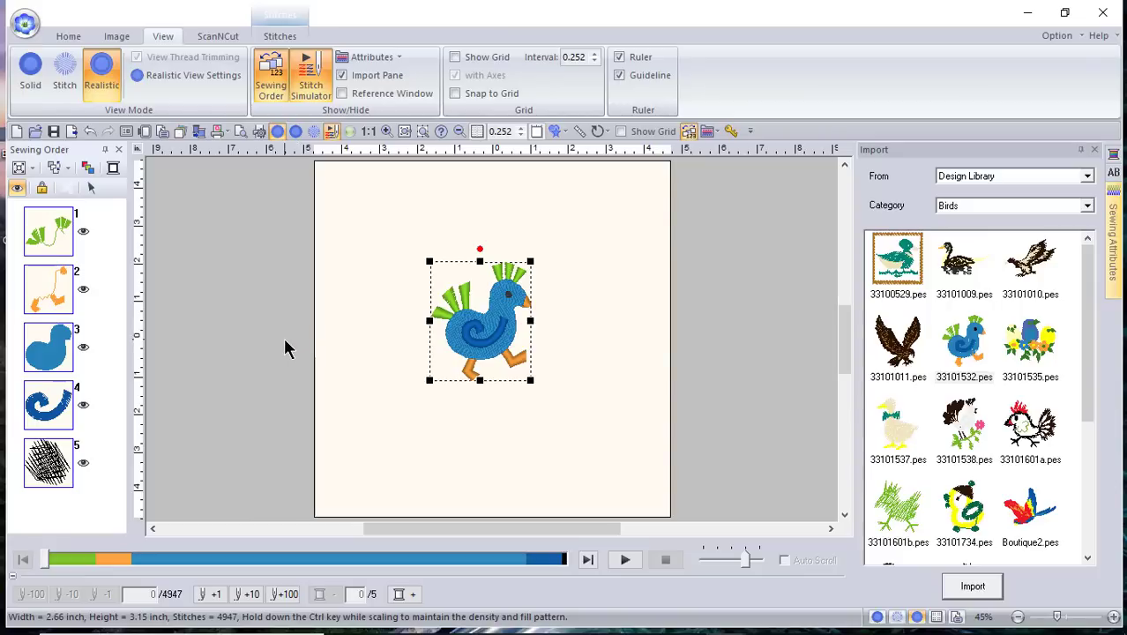
Deselect the bird, pick its green first color in the Sewing Order pane, and select the whole bird with Select All
click(205, 247)
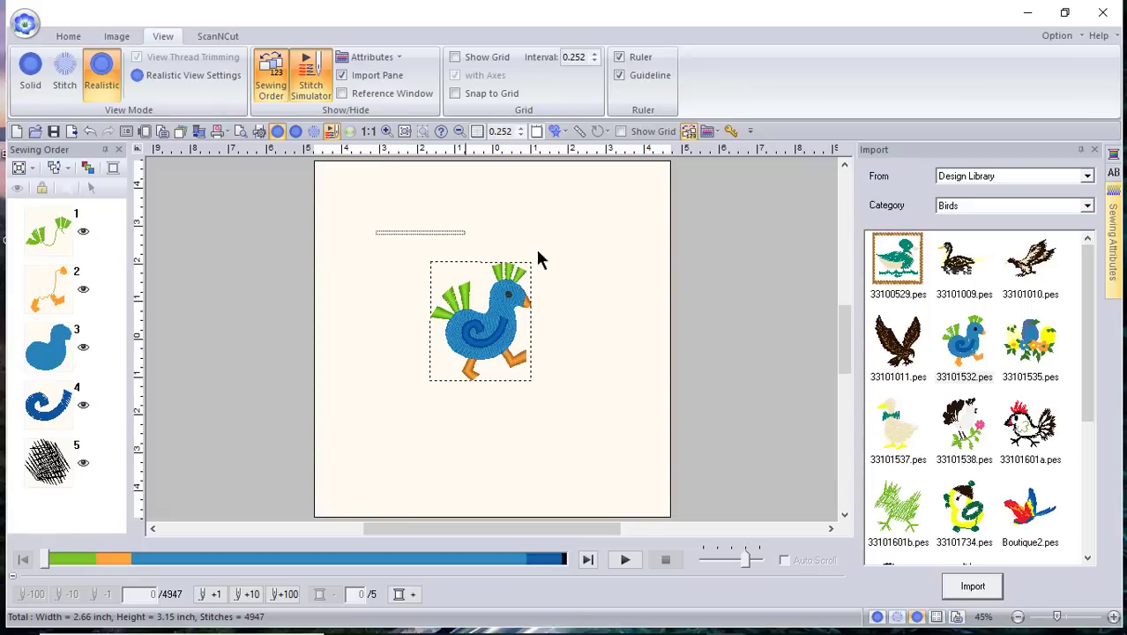
drag(538, 251, 174, 168)
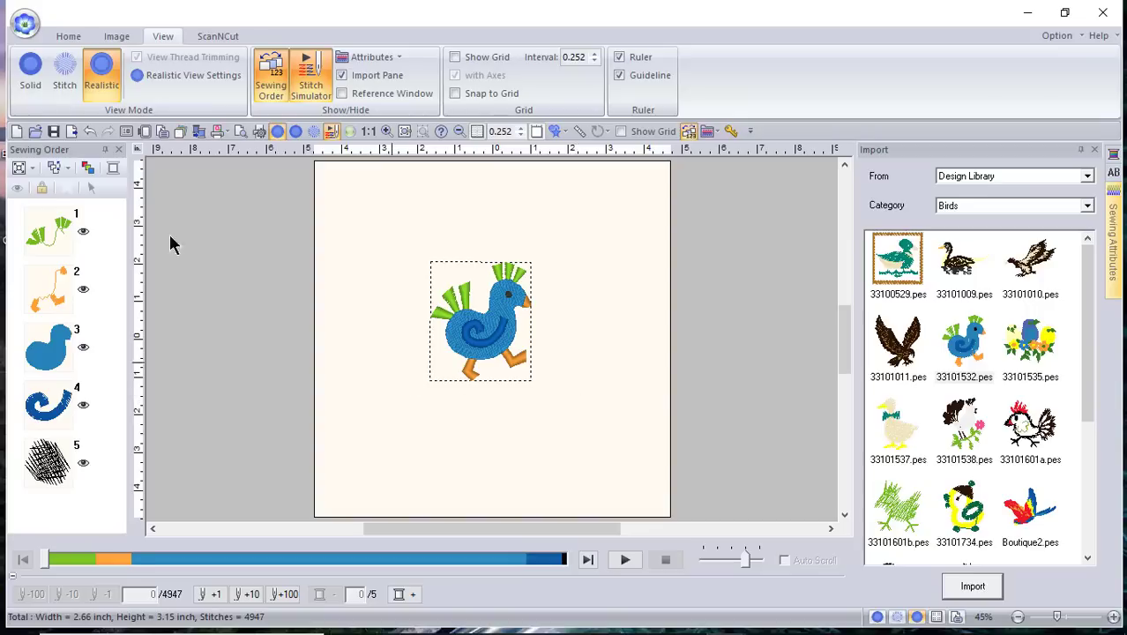
click(46, 240)
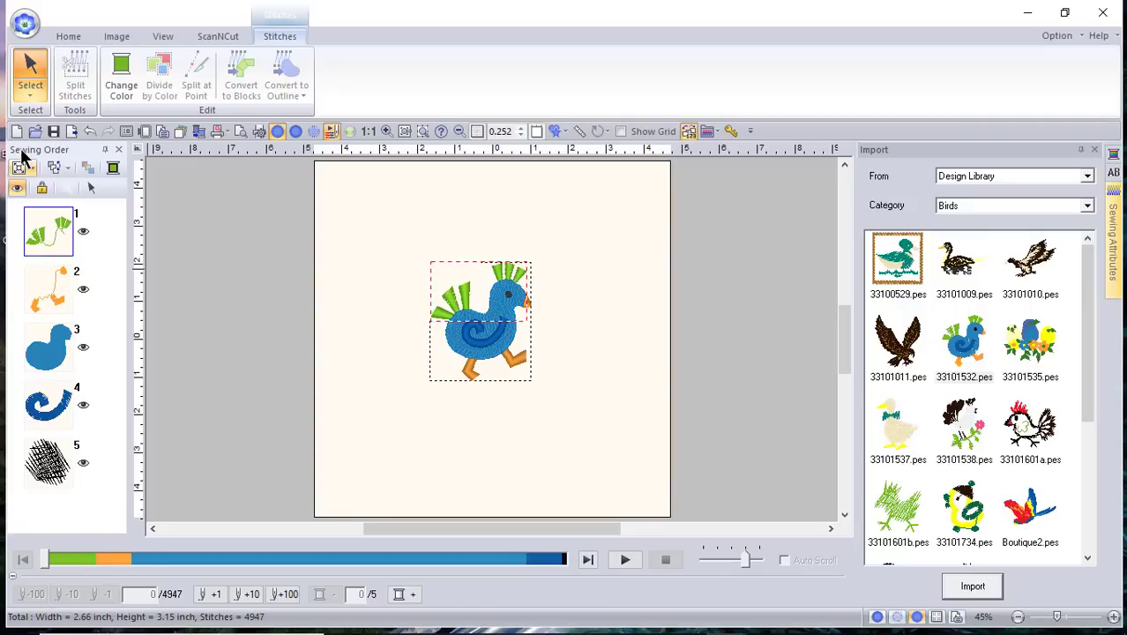
click(29, 88)
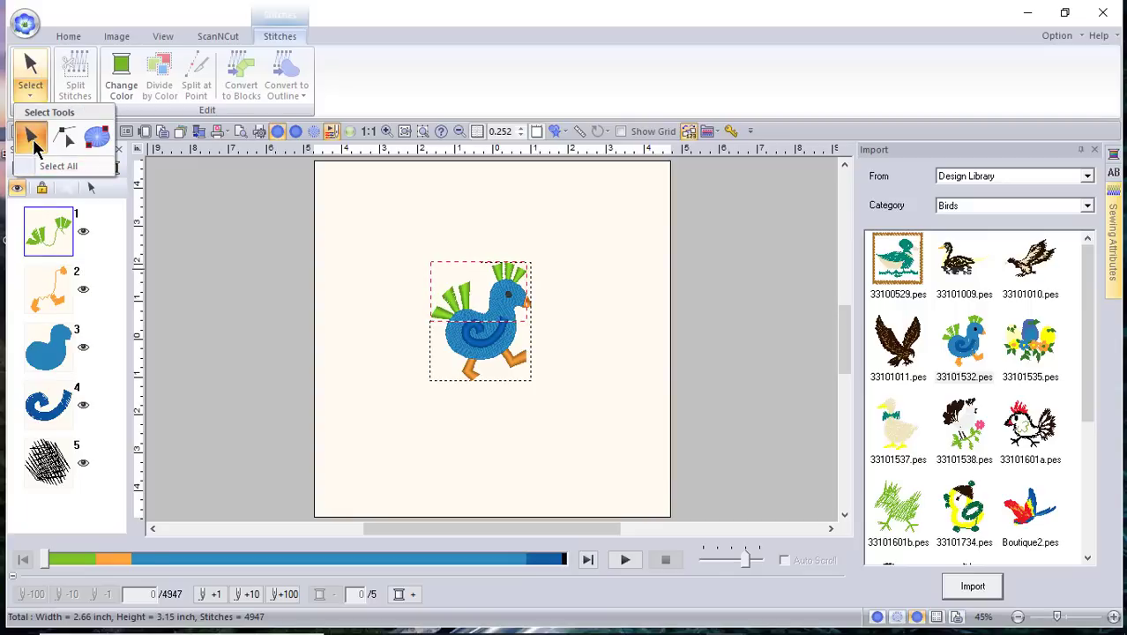
click(40, 166)
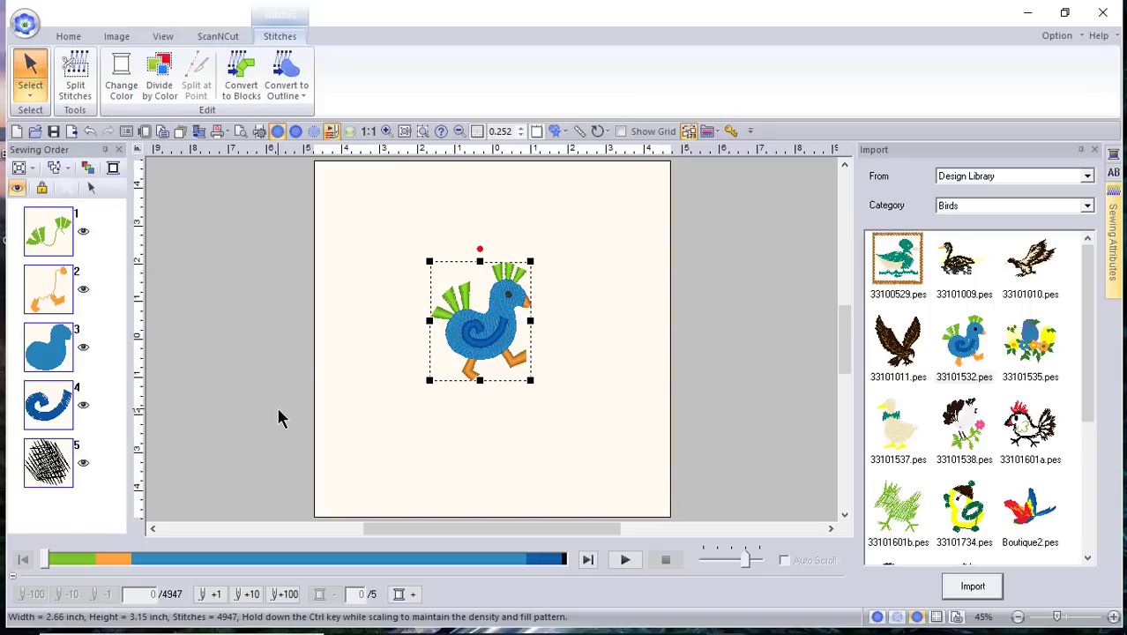
Pick the green first color in the Sewing Order pane and extend the selection to the whole bird with Select Patterns
click(46, 237)
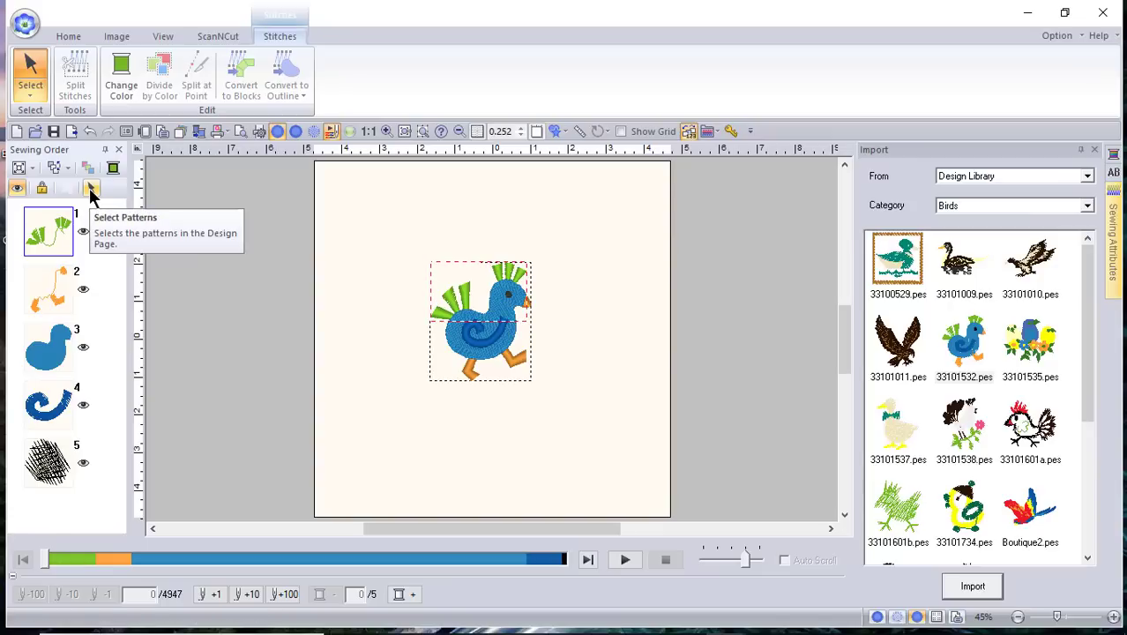
click(92, 192)
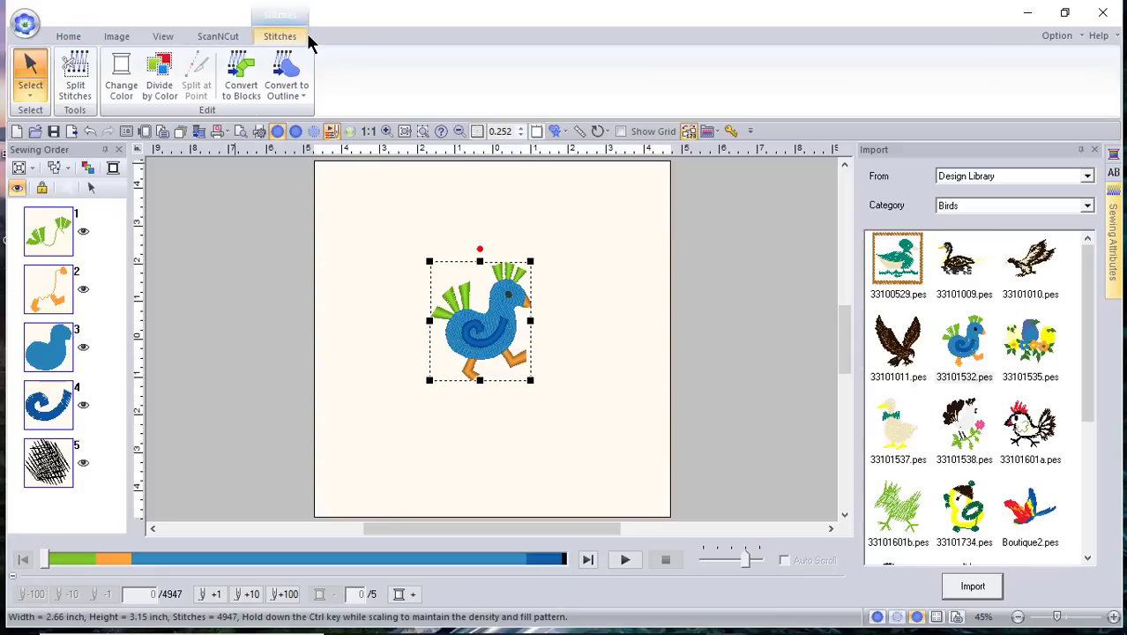
Deselect and box-select the bird on the page, and reselect it through its green color with Select Patterns
click(401, 397)
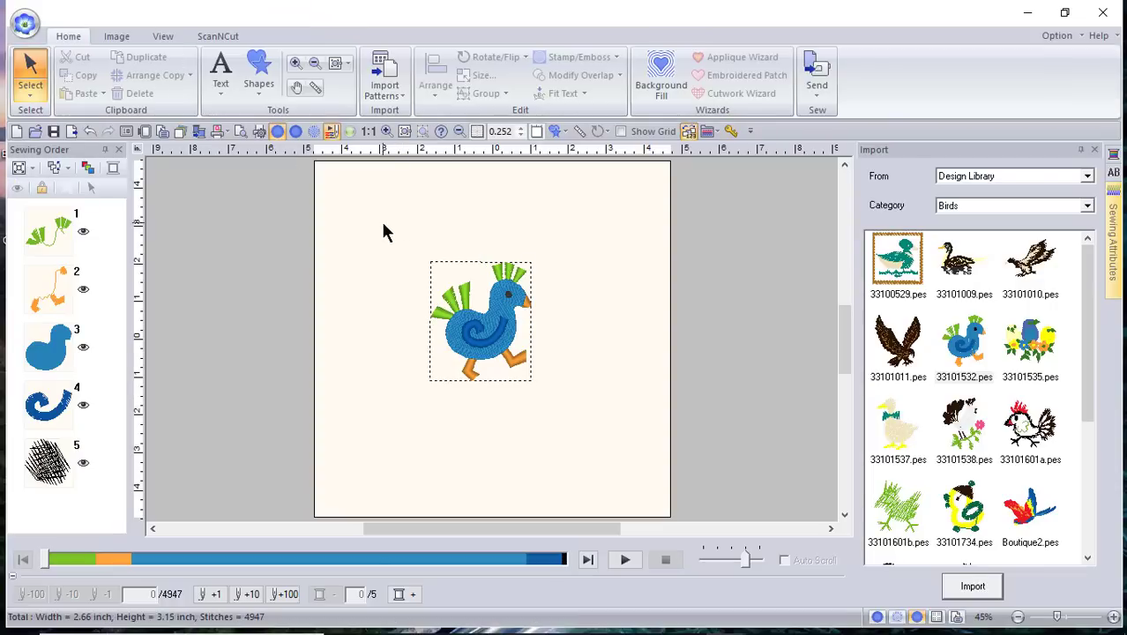
drag(388, 235, 555, 407)
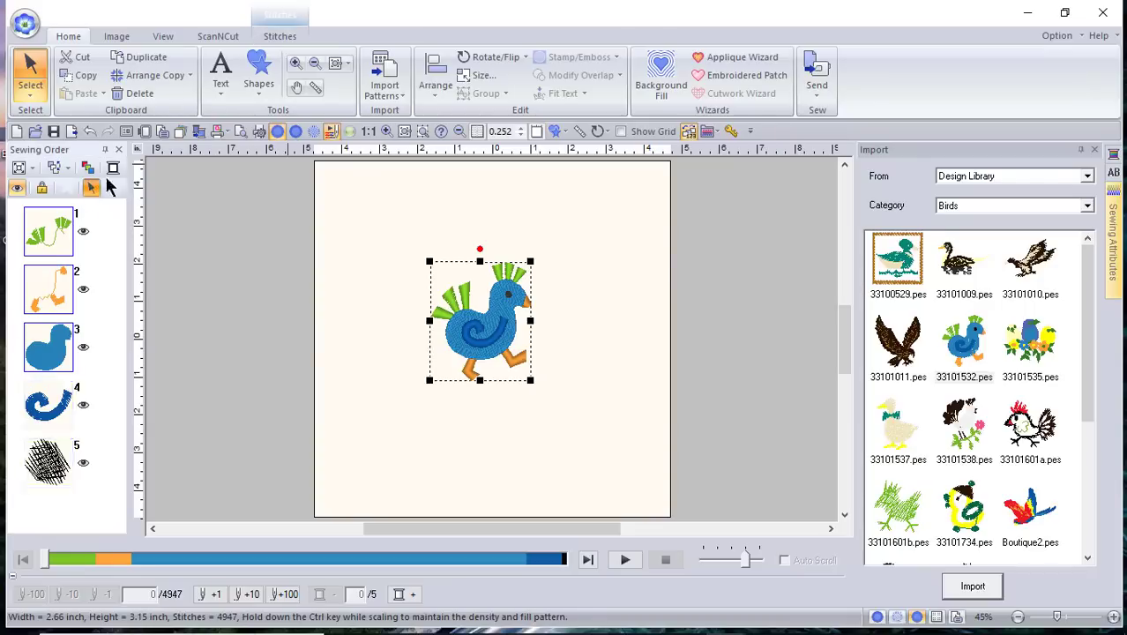
click(79, 227)
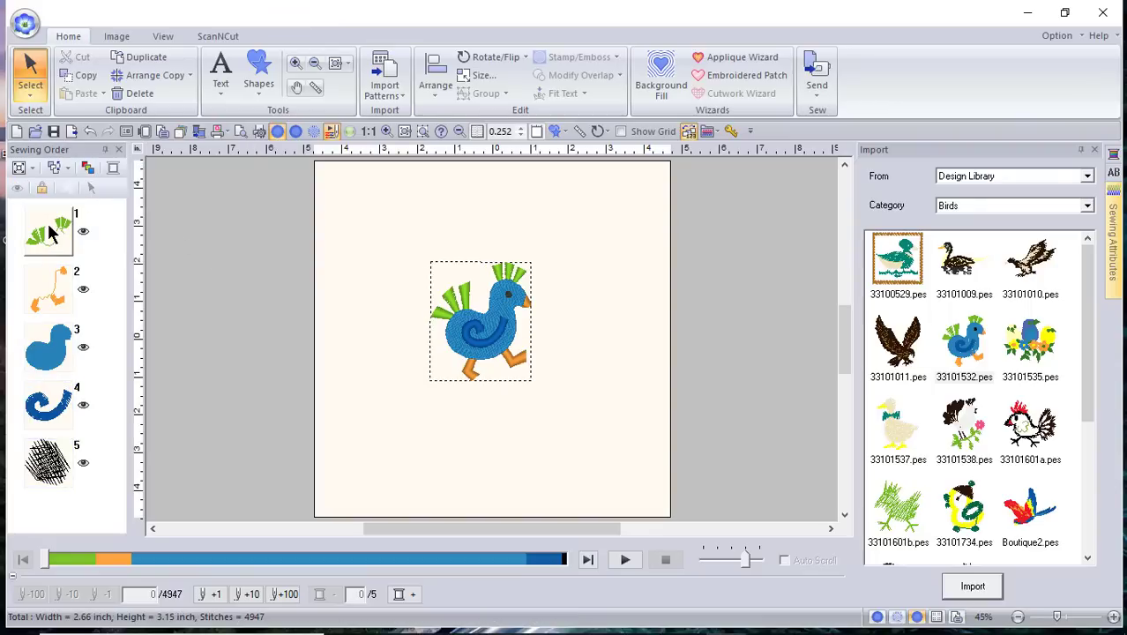
click(90, 188)
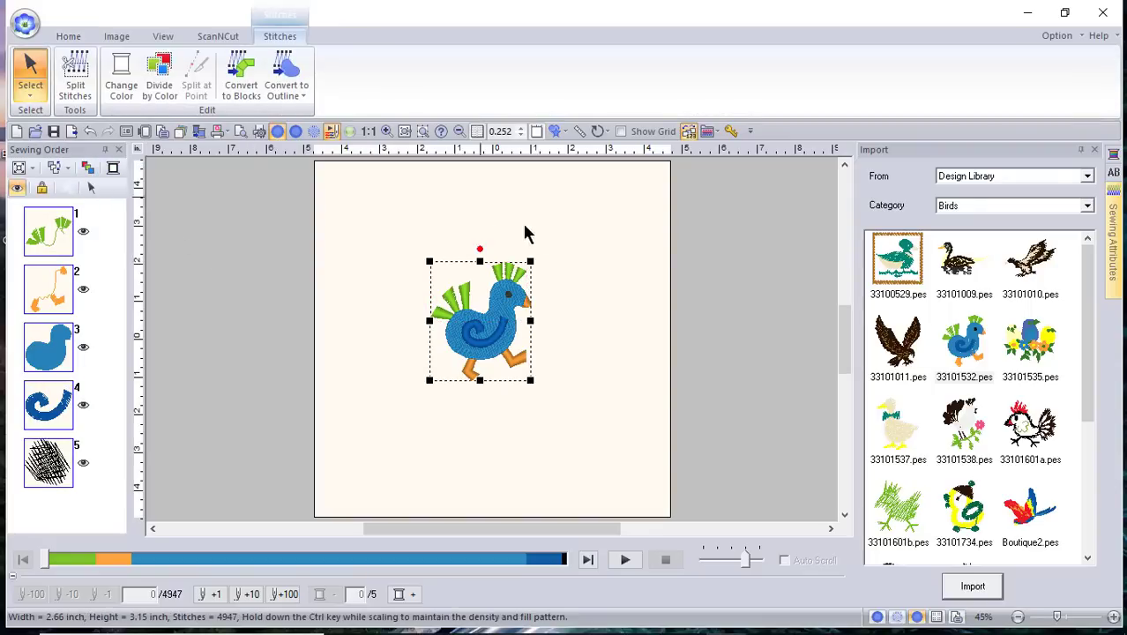